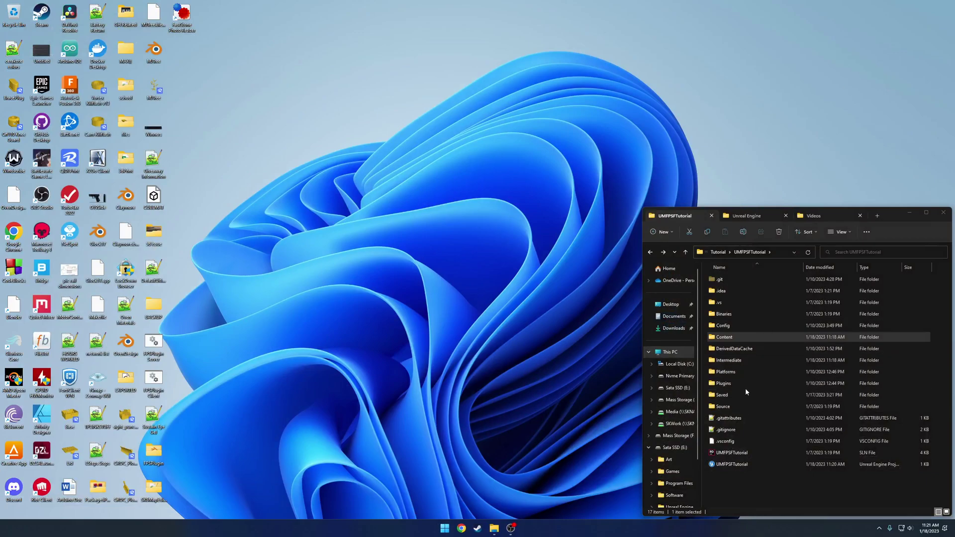
Move the UltimateFPSTemplate folder out of the UMFPSFTutorial project's Plugins folder onto the desktop.
double_click(745, 384)
drag(737, 279, 517, 236)
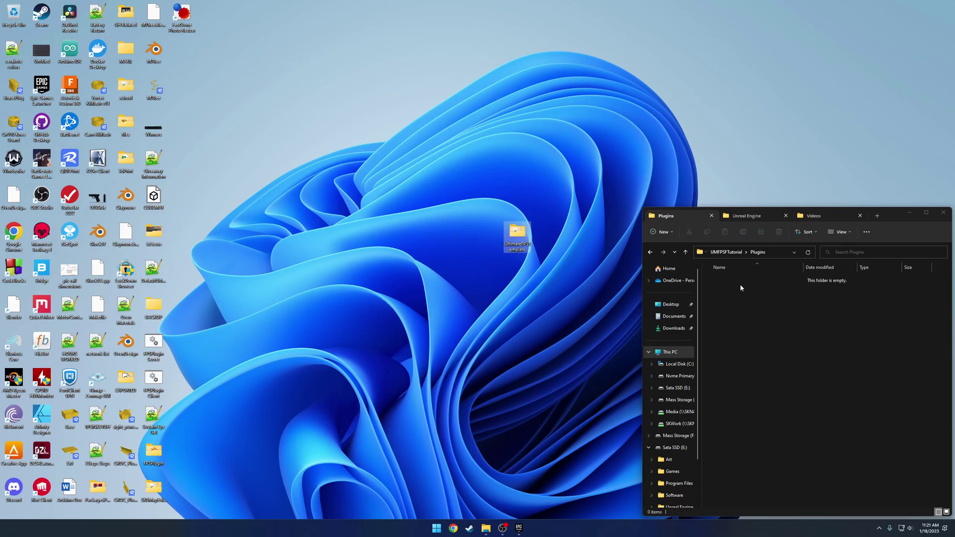
Open the Marketplace plugins folder inside the UE_5.1 engine directory, under Engine and Plugins.
click(756, 221)
double_click(734, 308)
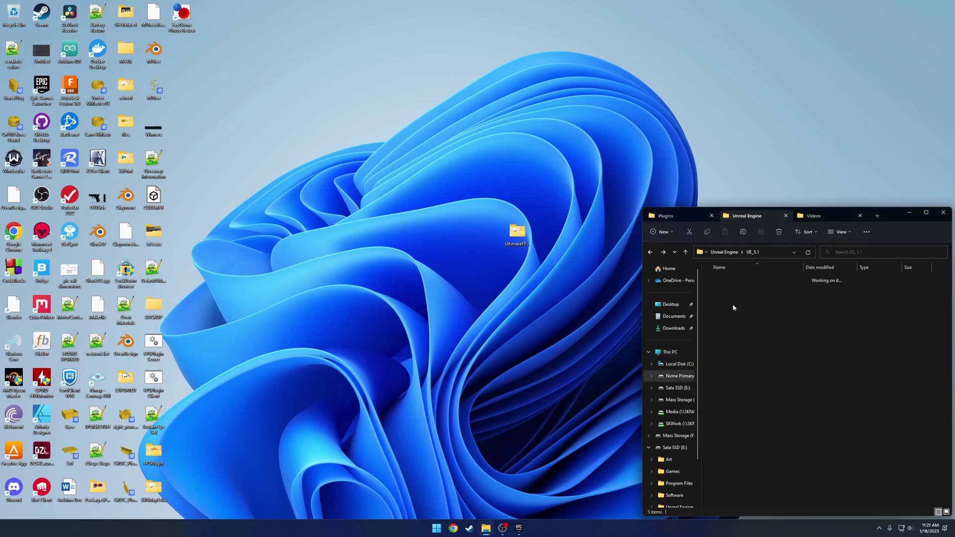
double_click(735, 293)
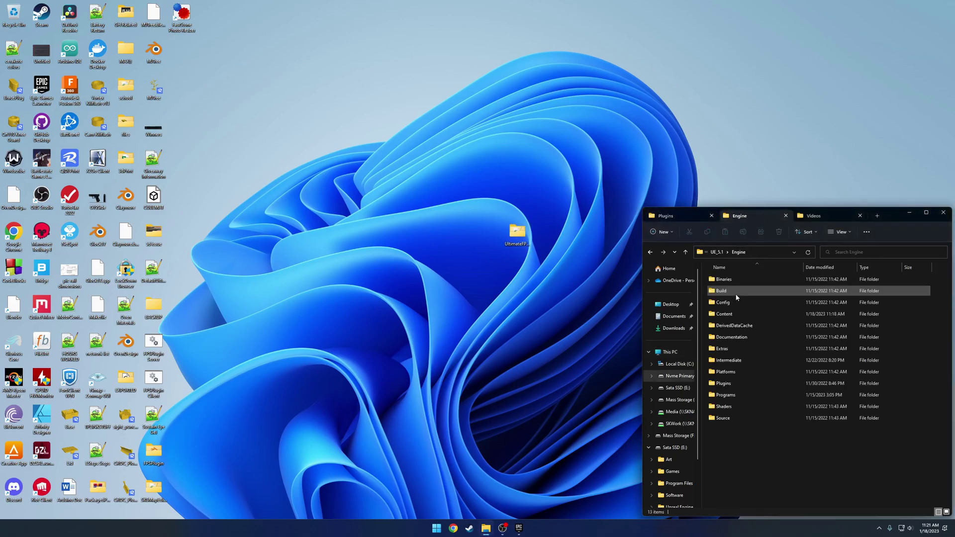
double_click(736, 384)
double_click(731, 433)
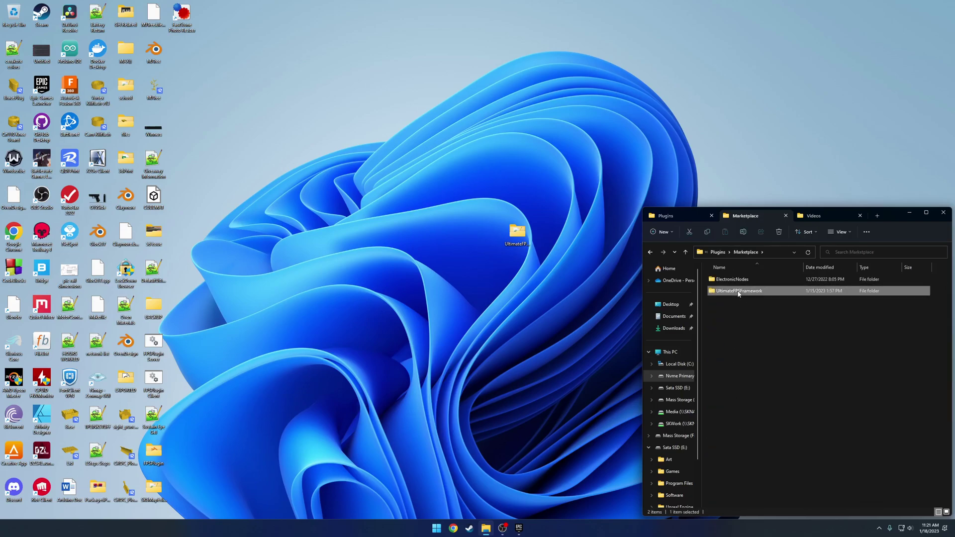
Transfer the UltimateFPSFramework folder from the engine's Marketplace plugins into the UMFPSFTutorial project's Plugins folder.
click(689, 231)
click(684, 216)
click(517, 233)
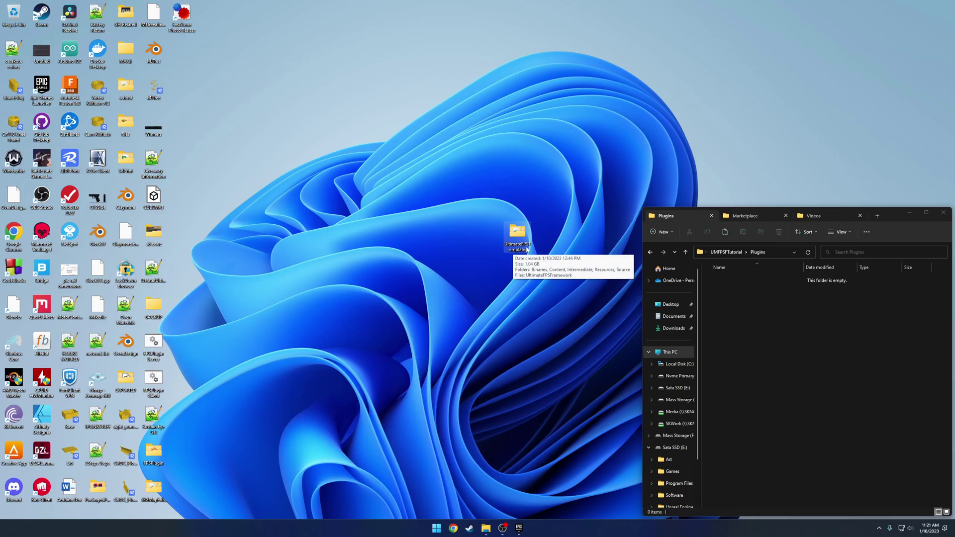
click(745, 308)
key(ctrl+v)
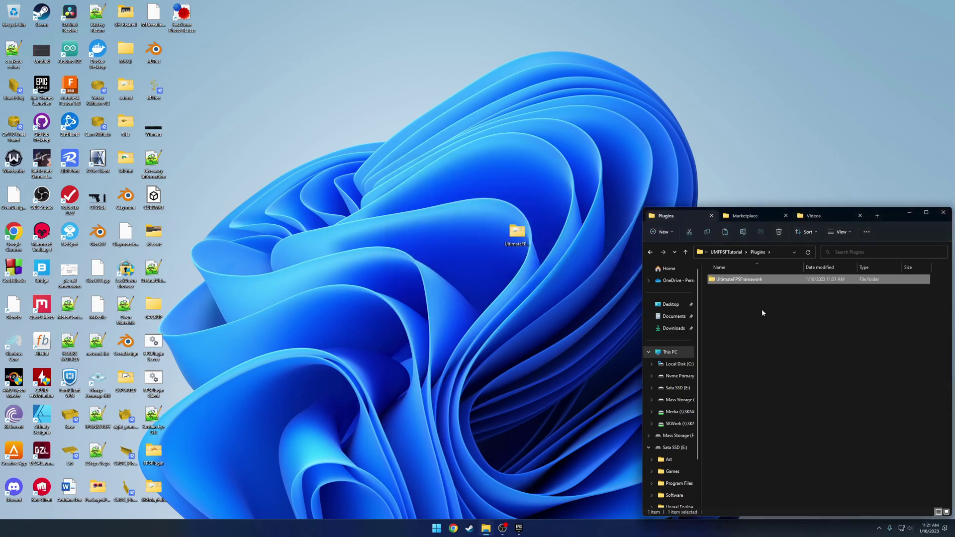
Return to the UMFPSFTutorial project folder and open its Unreal Engine project file.
key(alt+Up)
click(732, 464)
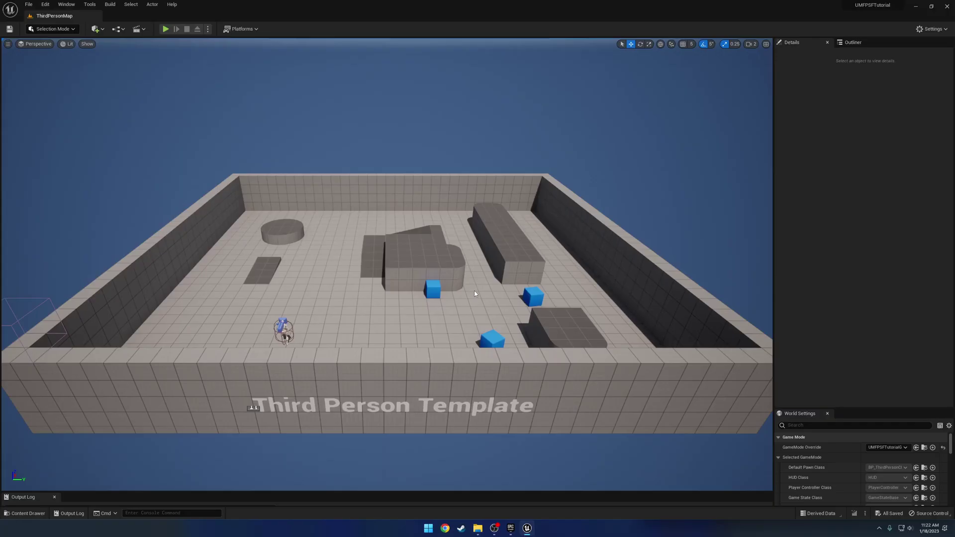
Select the BP_TutCharacter actor in the level and frame it to inspect the character.
mouse_move(387, 263)
right_down()
mouse_move(349, 259)
mouse_move(373, 251)
mouse_move(393, 273)
right_up()
click(391, 274)
key(f)
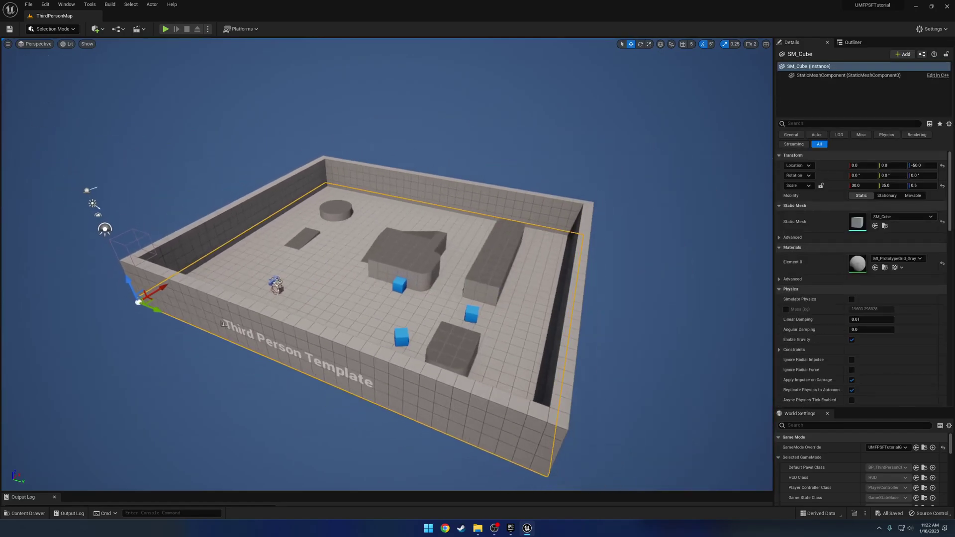
click(276, 284)
key(f)
key(e)
right_drag(276, 284, 344, 260)
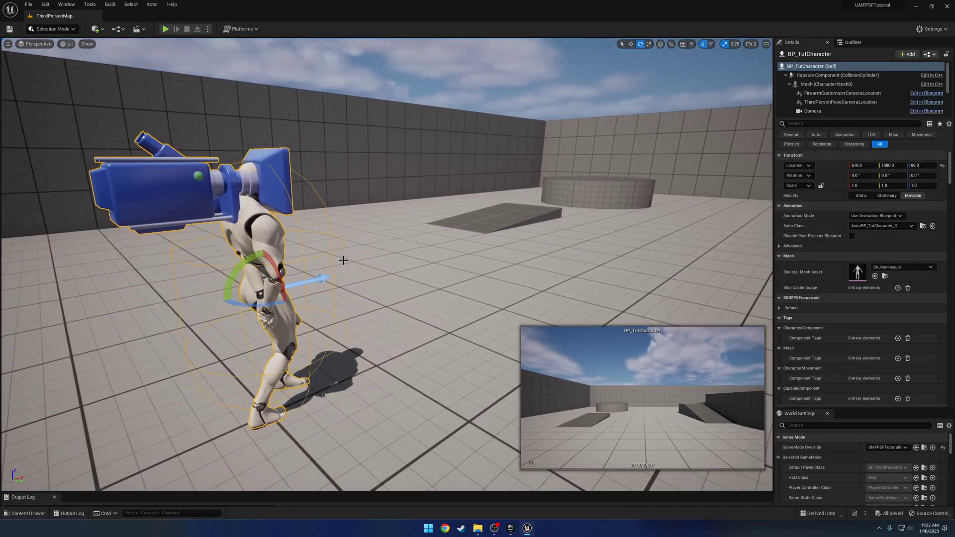
key(s)
right_drag(343, 412, 383, 408)
Open the AnimBP_ExampleFPSTemplateCharacter animation blueprint from UltimateFPSFramework/FPS/CharacterRelated and dock it in the main editor window.
key(ctrl+space)
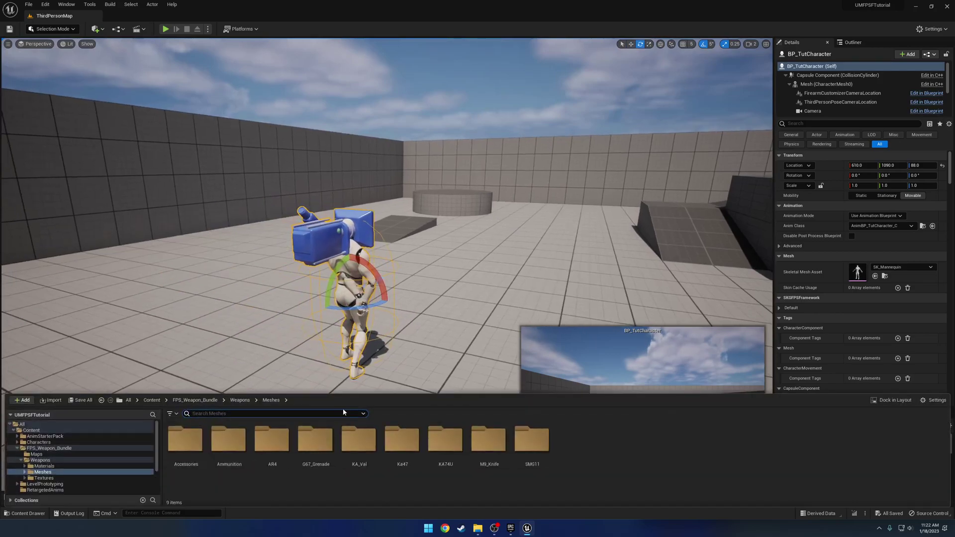
double_click(60, 448)
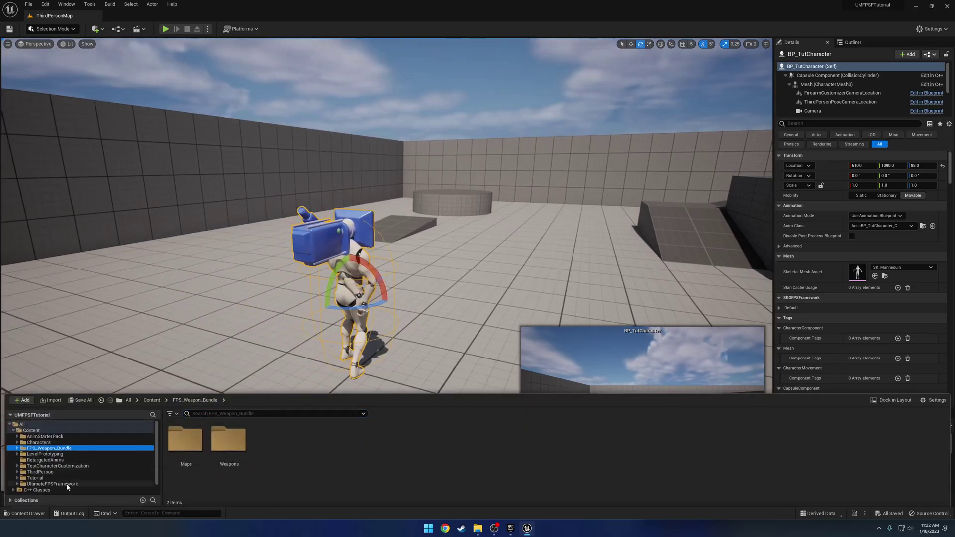
click(54, 484)
double_click(184, 477)
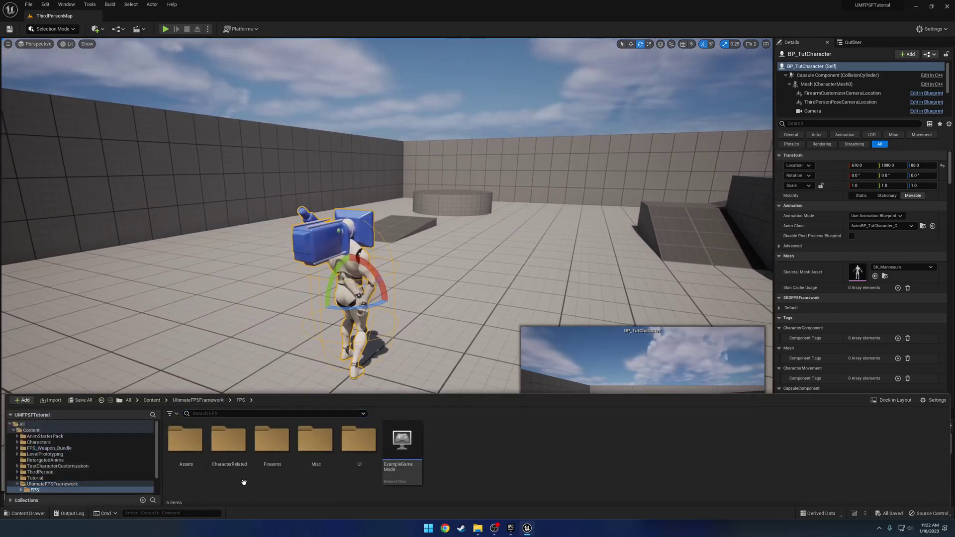
double_click(229, 441)
click(185, 438)
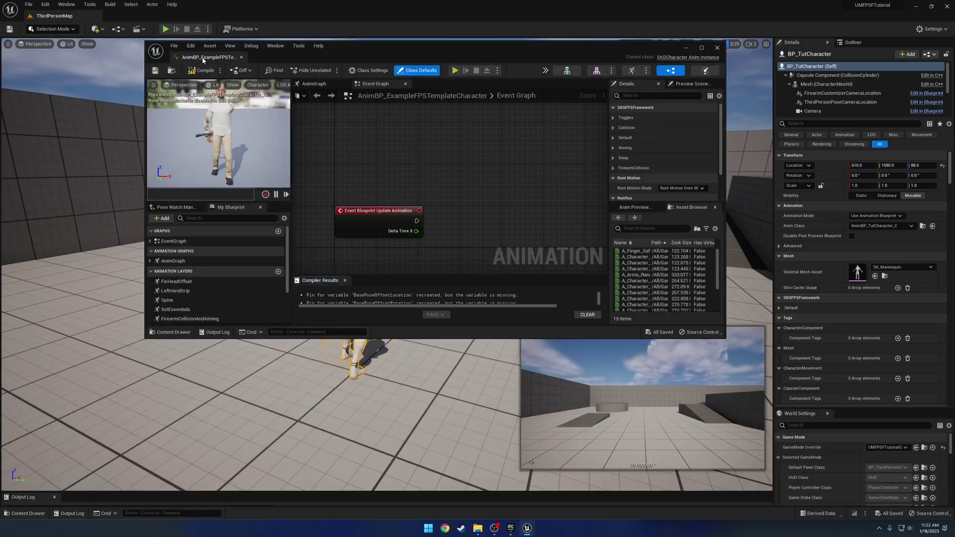
drag(204, 56, 145, 15)
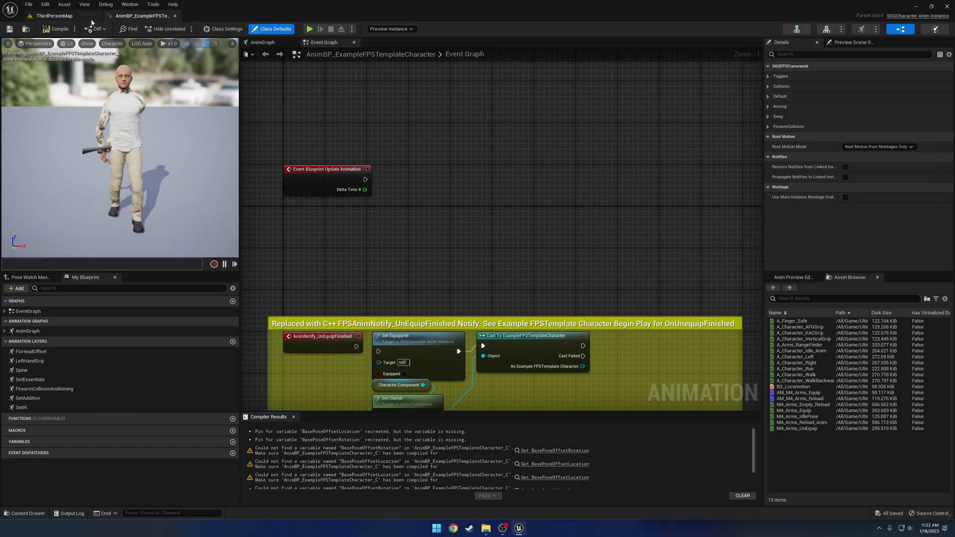
Check the skeletal mesh and animation class of BP_TutCharacter, review the compiler results of AnimBP_TutCharacter, and close the editor.
click(54, 15)
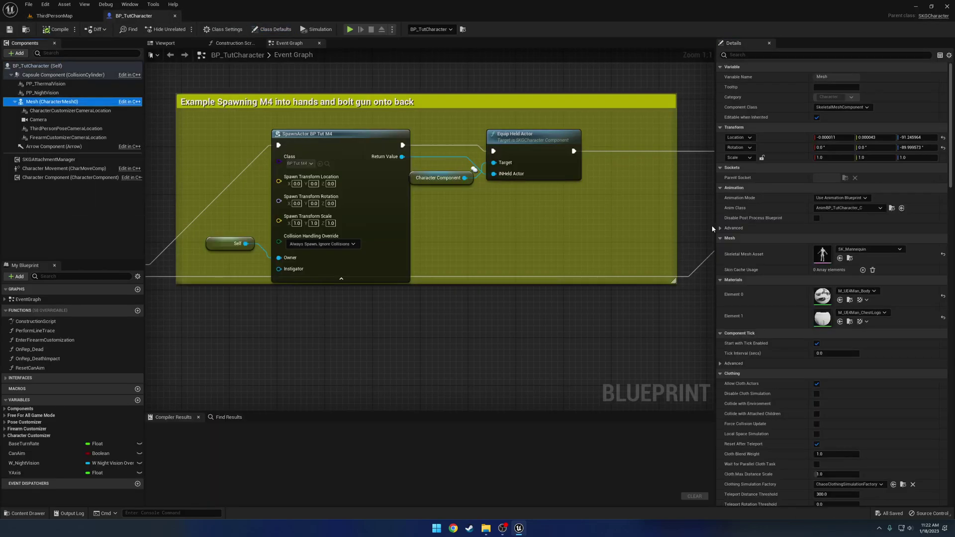
click(850, 258)
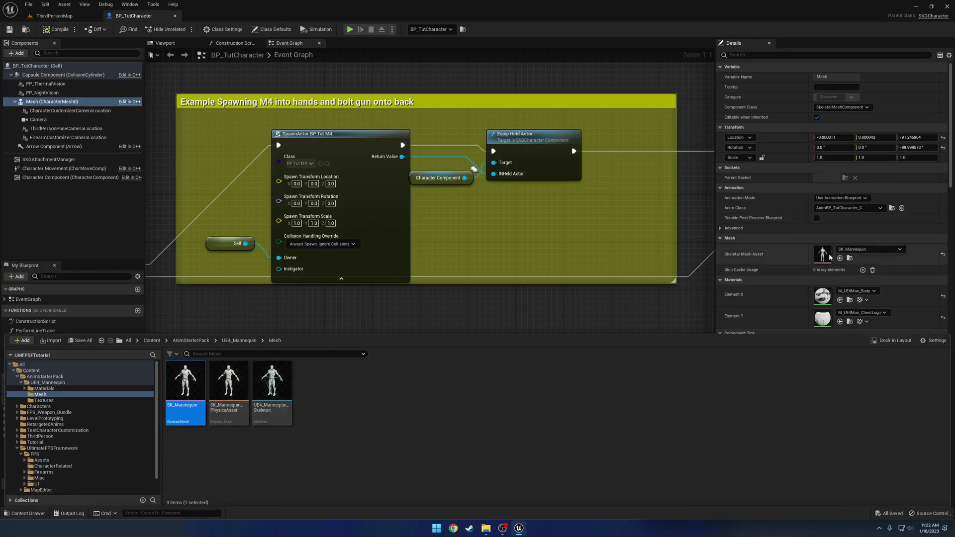
click(892, 208)
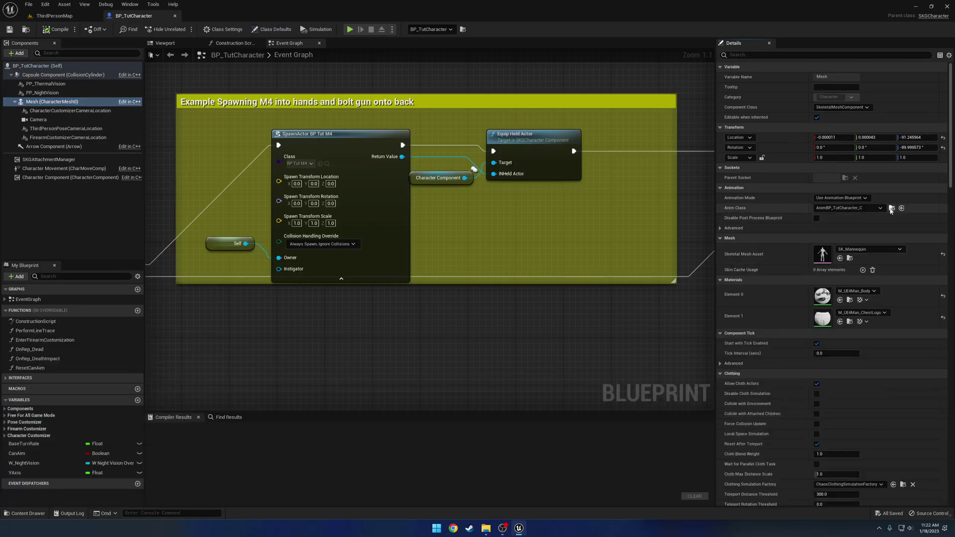
double_click(527, 384)
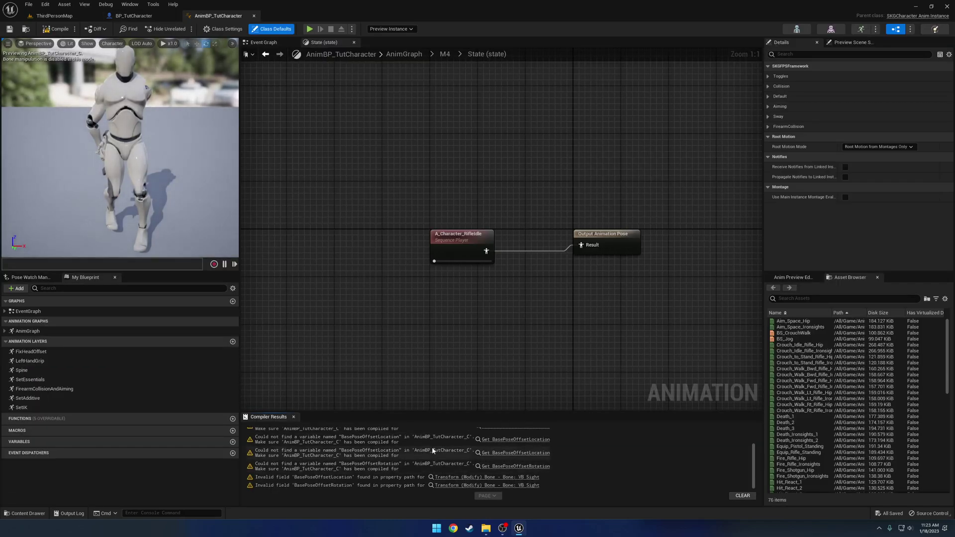
scroll(418, 458, up, 2)
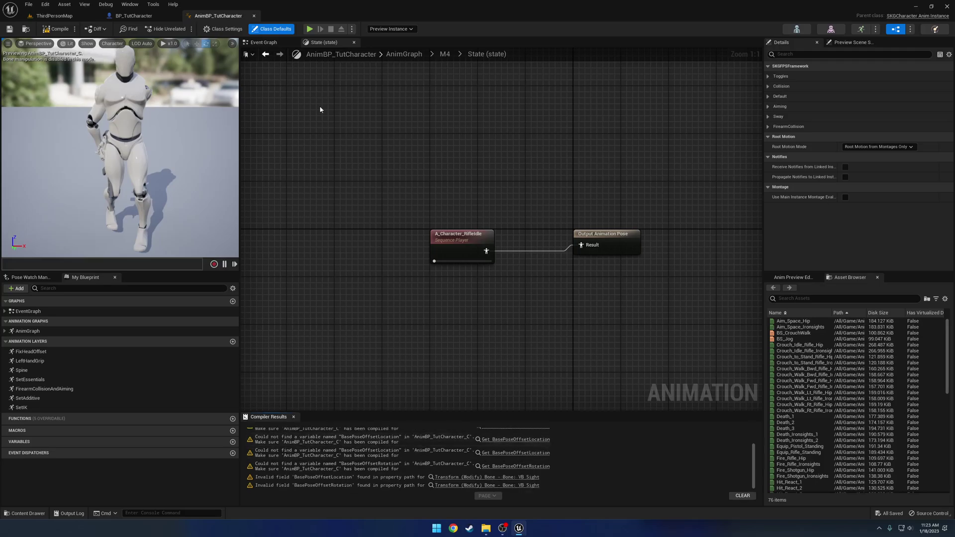
click(947, 6)
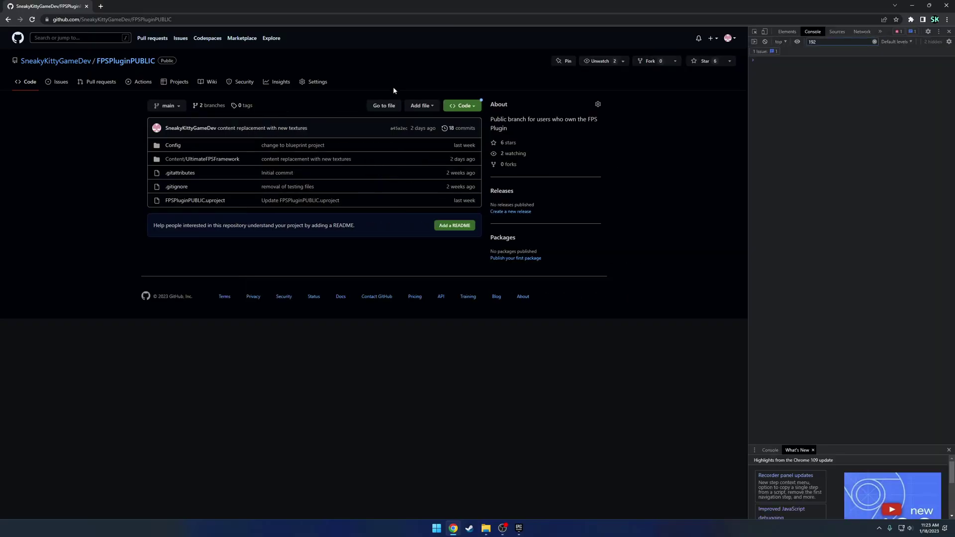
View the code download options of the FPSPluginPUBLIC repository on GitHub and close the browser.
click(949, 32)
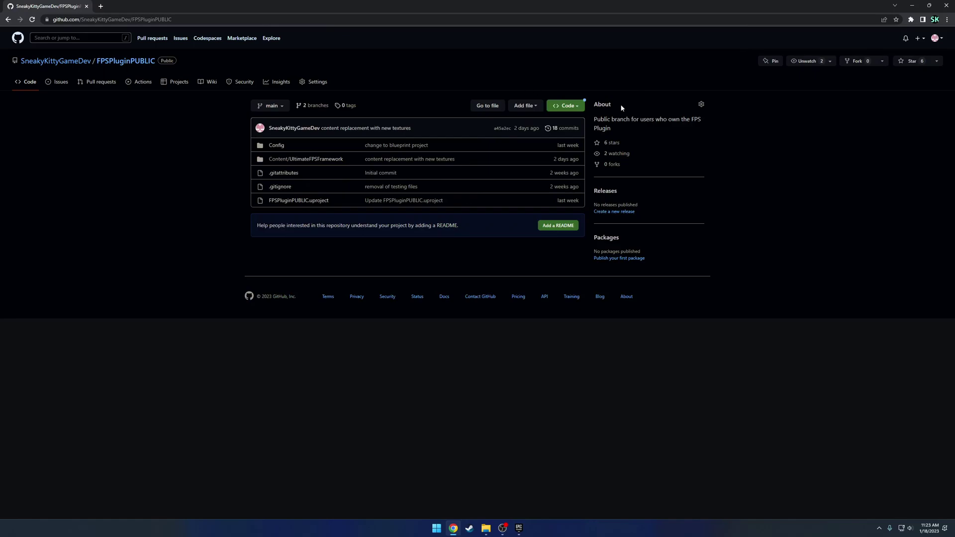
click(577, 107)
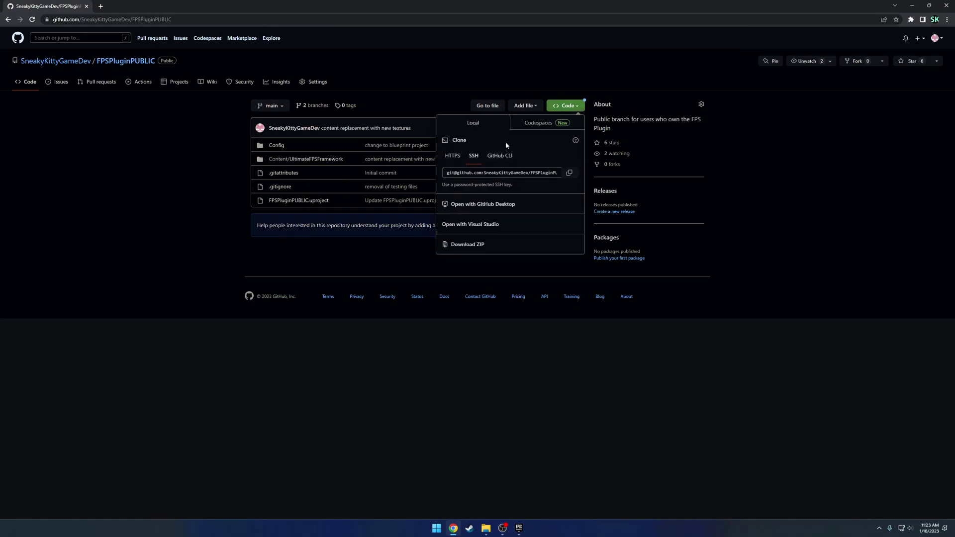
click(598, 187)
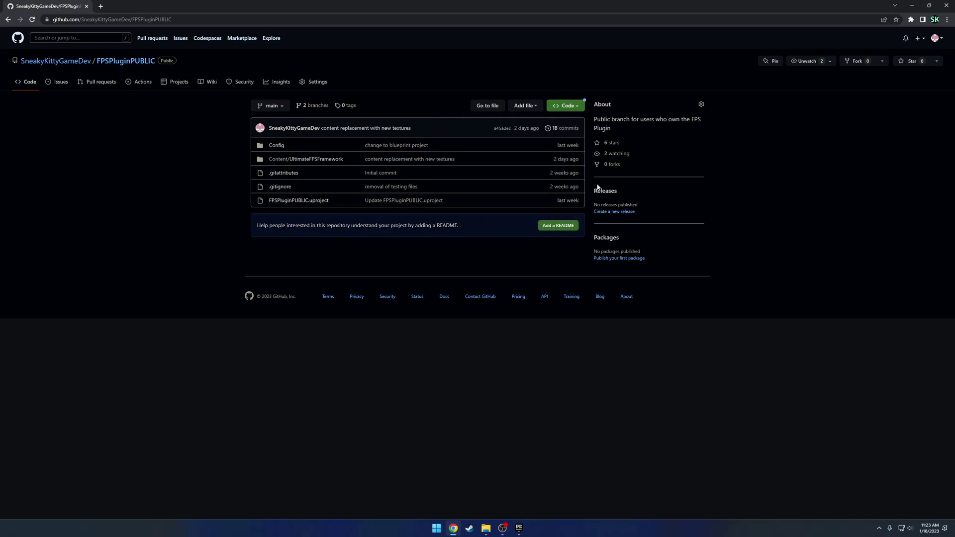
click(946, 5)
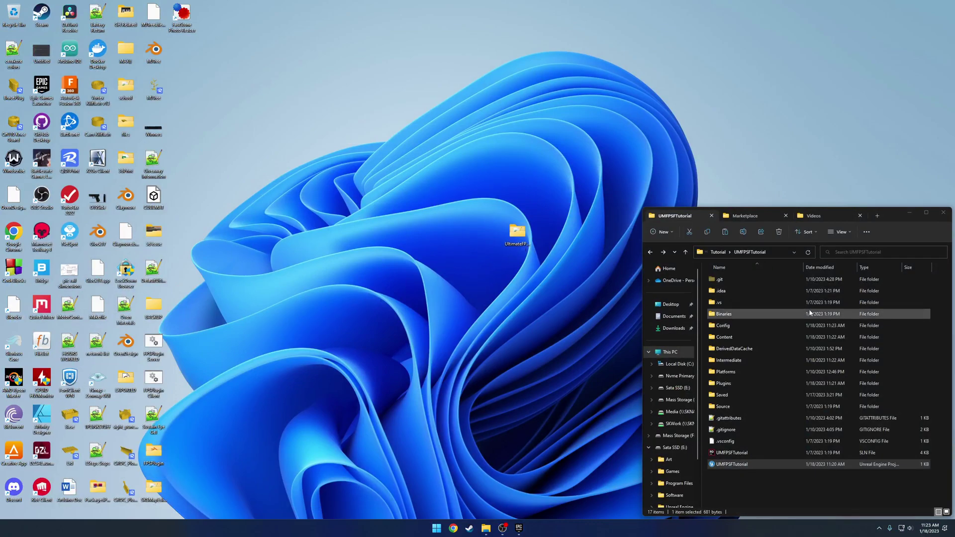
Open the FPSPluginPUBLIC-main folder in a separate File Explorer window and place it beside the existing one.
key(alt+Up)
double_click(761, 290)
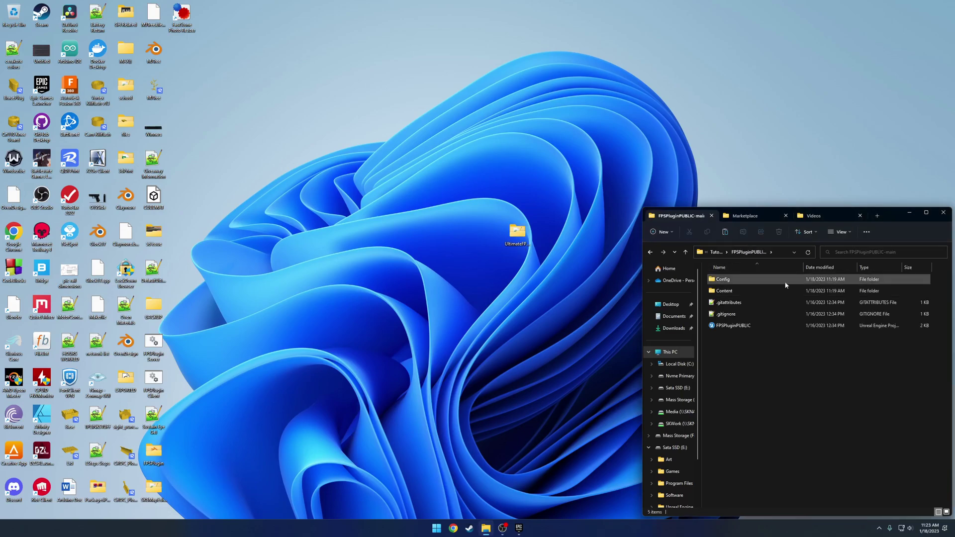
key(alt+Up)
right_click(749, 292)
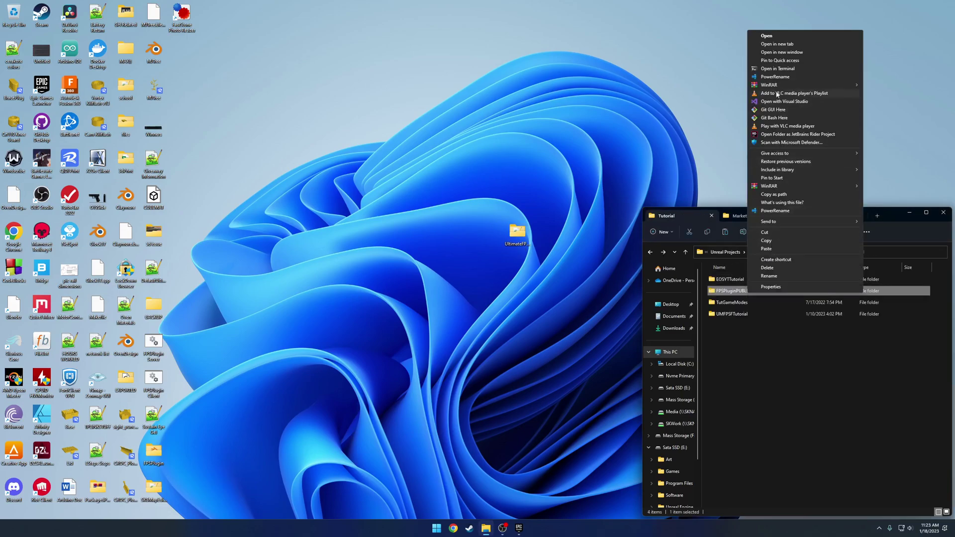
click(784, 52)
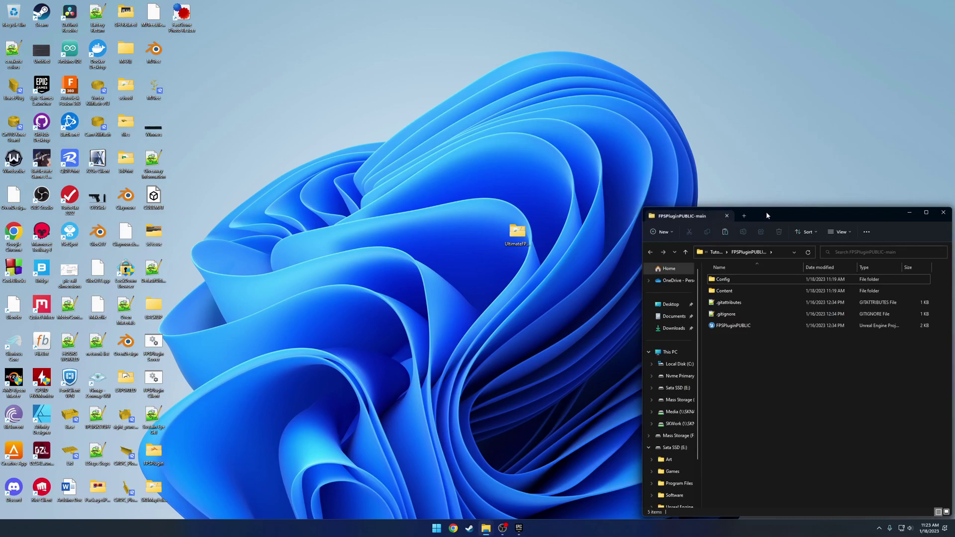
drag(766, 216, 322, 183)
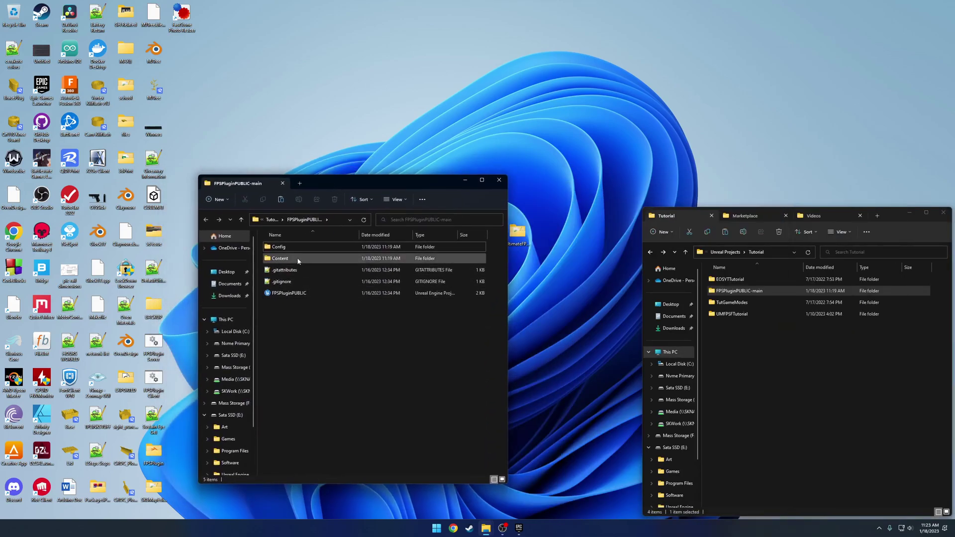
Open the Content folders of FPSPluginPUBLIC-main and the UMFPSFTutorial project side by side.
key(alt+Left)
key(alt+Right)
double_click(742, 314)
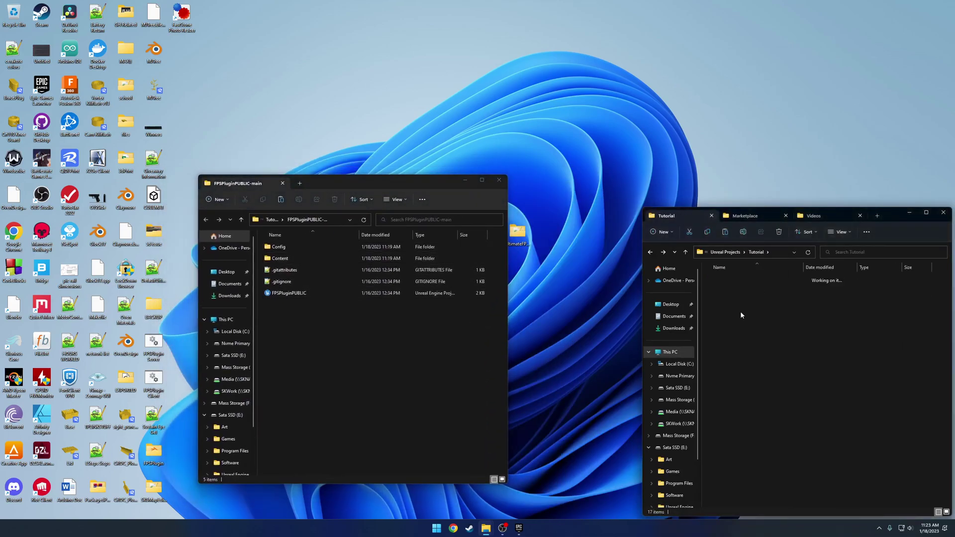
double_click(294, 258)
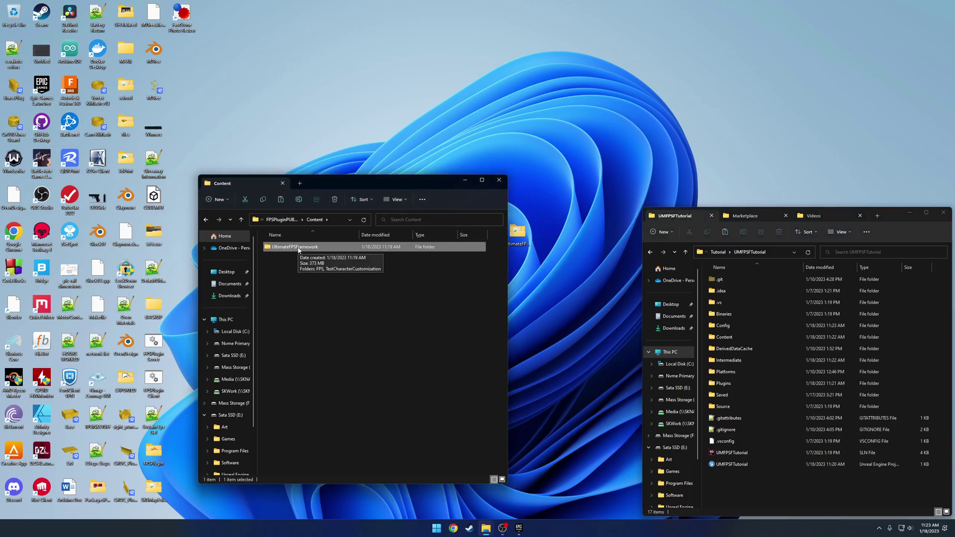
double_click(738, 337)
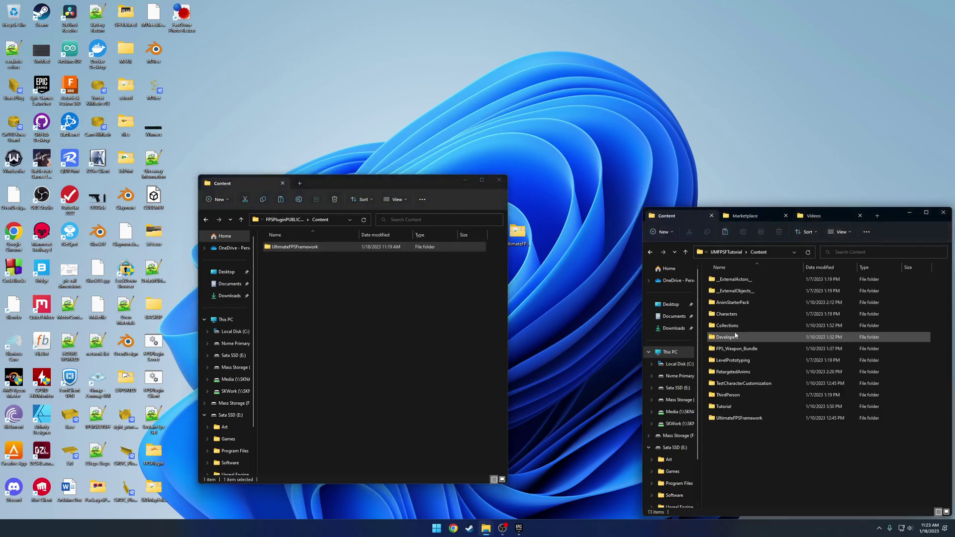
Move the old UltimateFPSFramework folder from the UMFPSFTutorial project's Content folder onto the desktop.
click(755, 418)
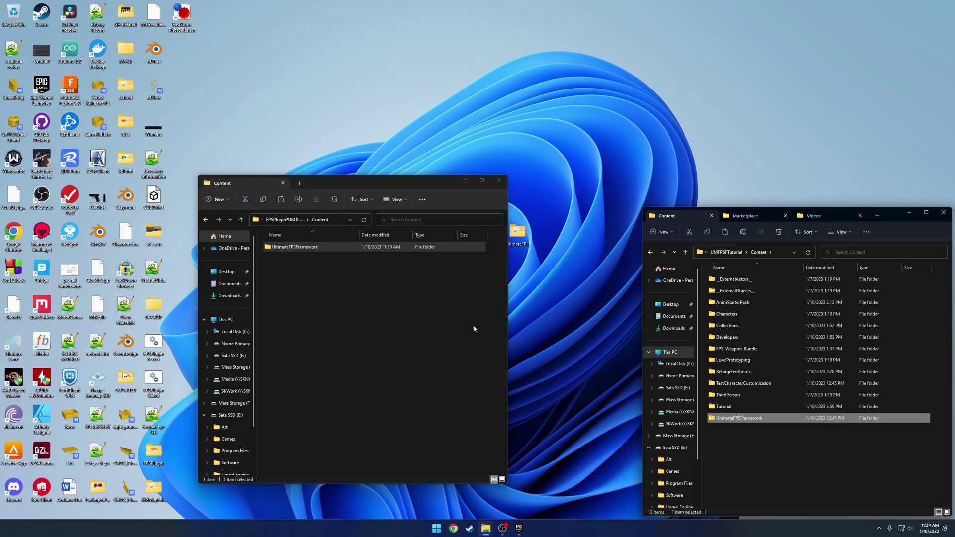
drag(374, 188, 290, 187)
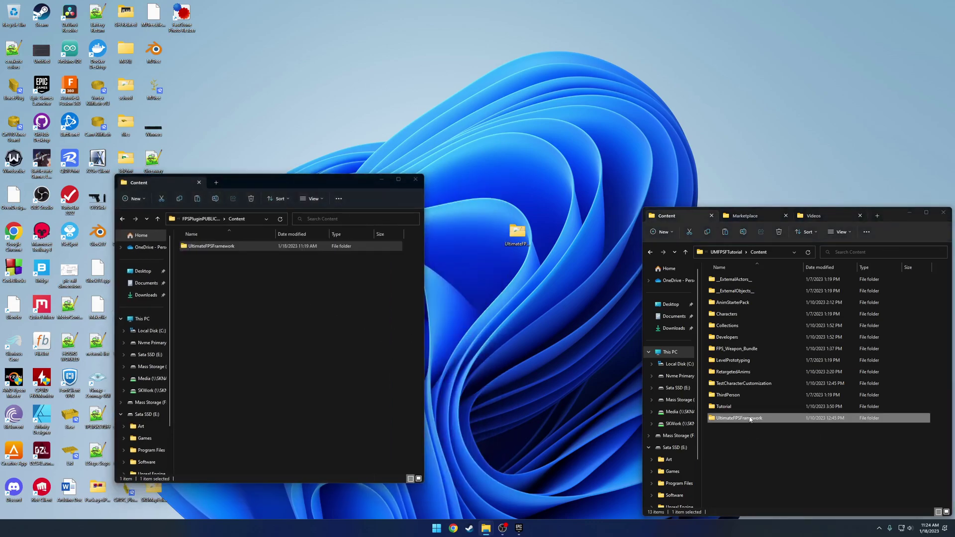
click(753, 420)
click(755, 422)
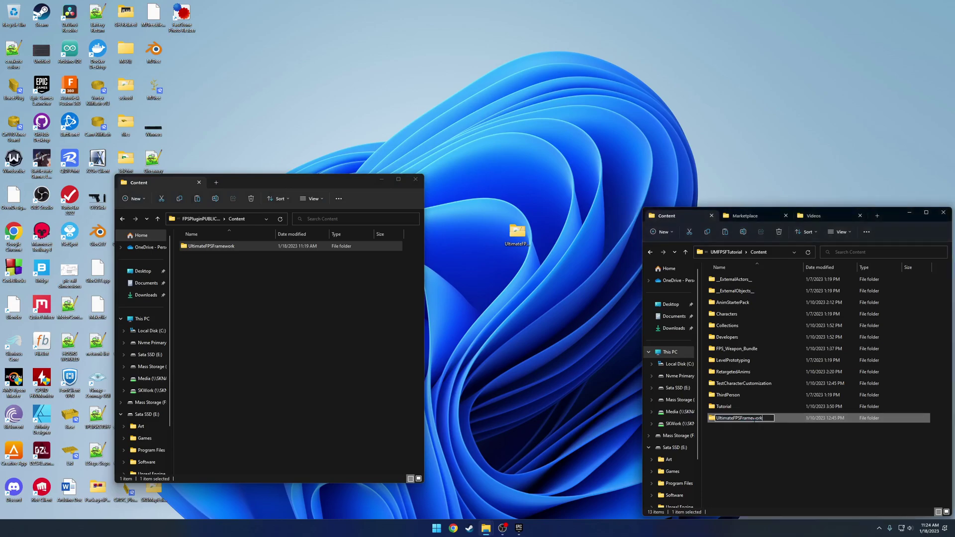
key(Return)
drag(754, 420, 521, 282)
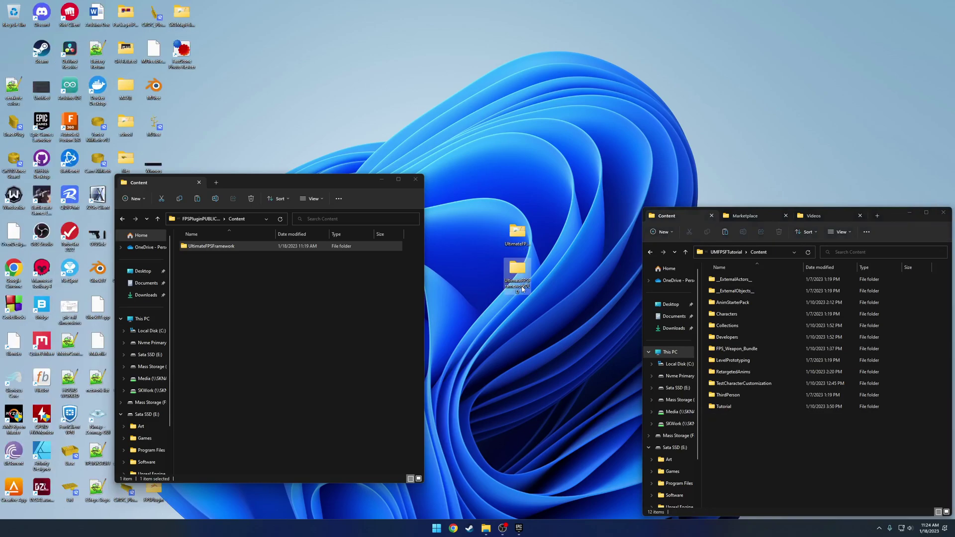
Copy the UltimateFPSFramework folder from FPSPluginPUBLIC-main's Content into the UMFPSFTutorial project's Content folder and close the source window.
click(216, 250)
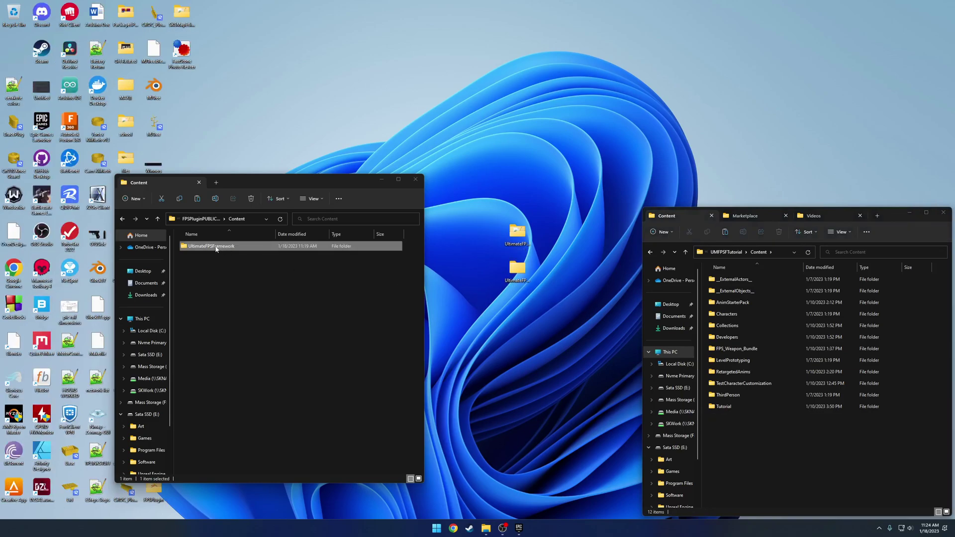
click(764, 444)
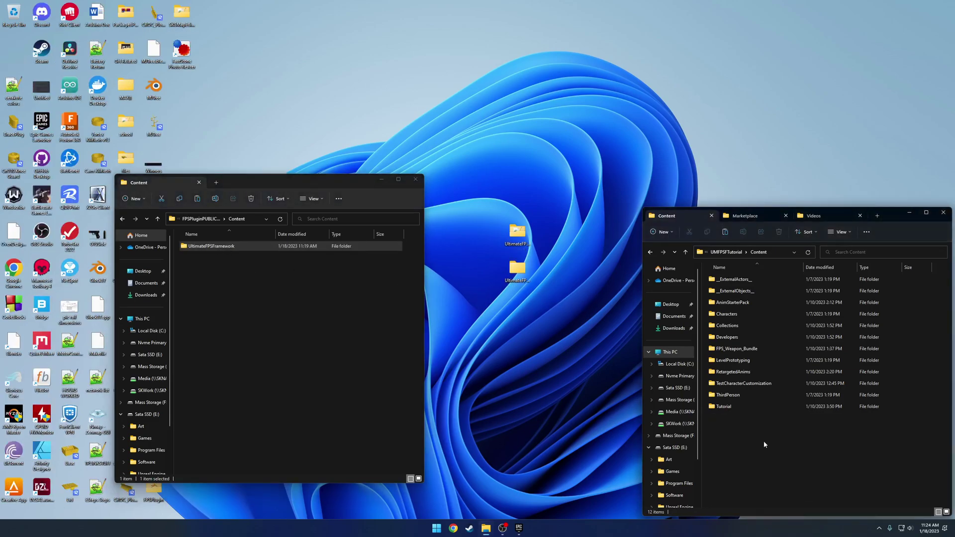
key(ctrl+v)
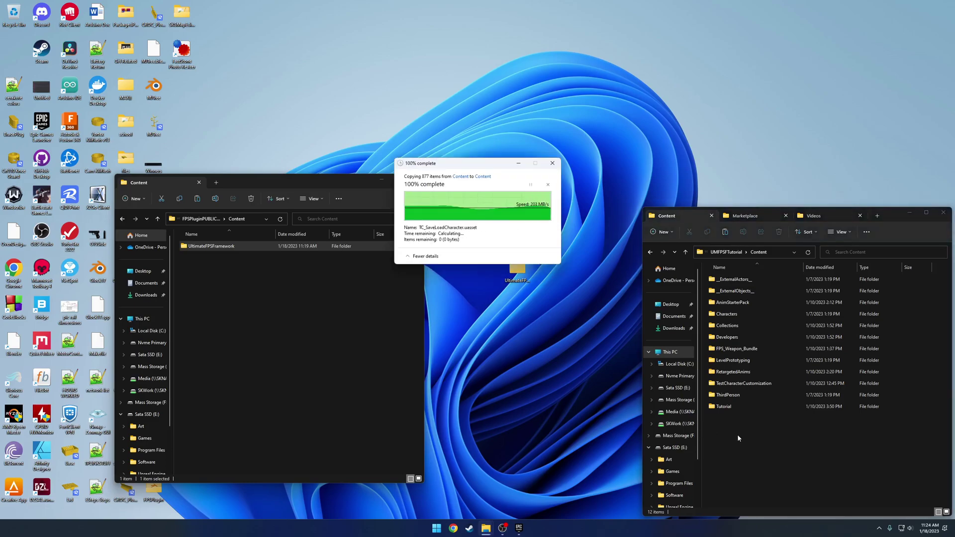
click(416, 180)
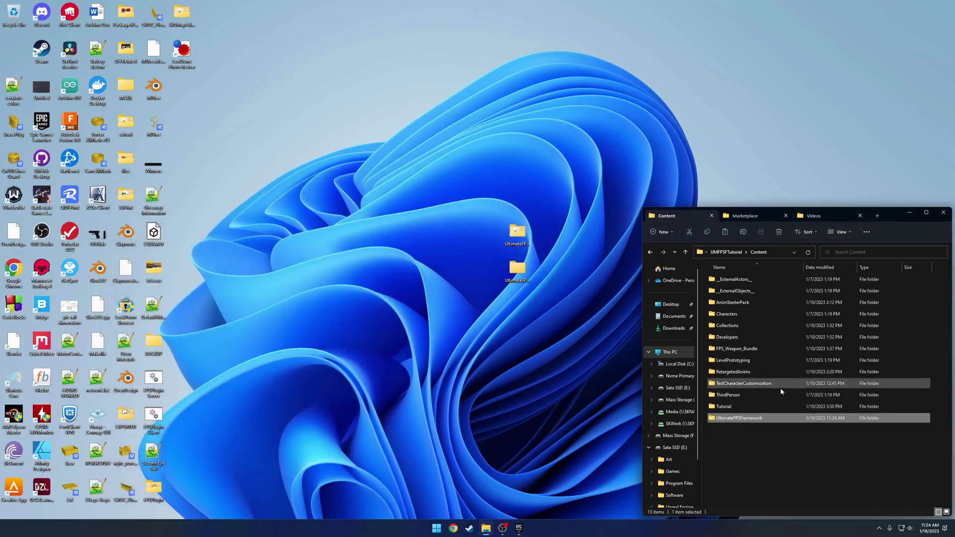
Go back up to the UMFPSFTutorial project's root folder and launch the project in the Unreal Editor.
double_click(760, 419)
key(alt+Up)
key(alt+Up)
click(744, 465)
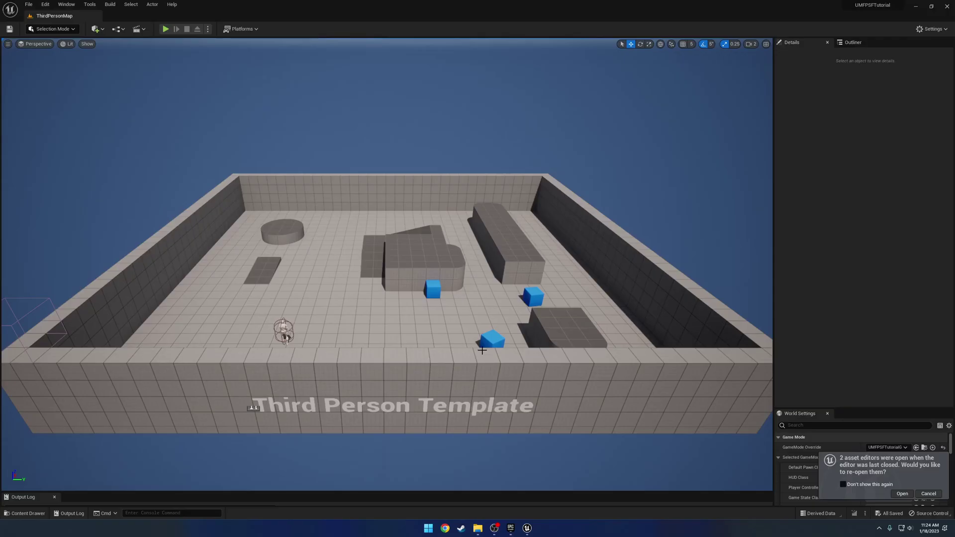
Focus the ThirdPersonMap viewport on the BP_TutCharacter actor and reopen the two previously open asset editors.
right_drag(406, 311, 333, 365)
click(353, 261)
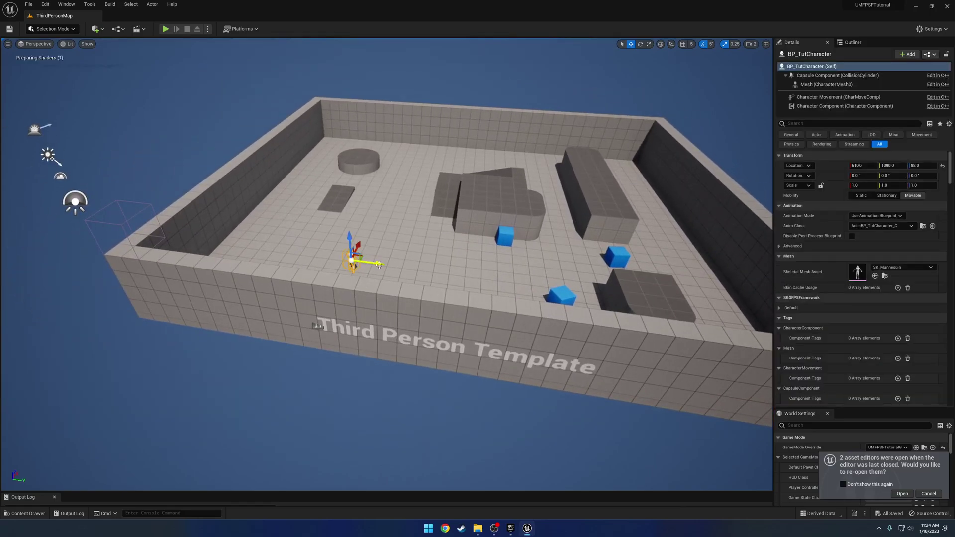
key(f)
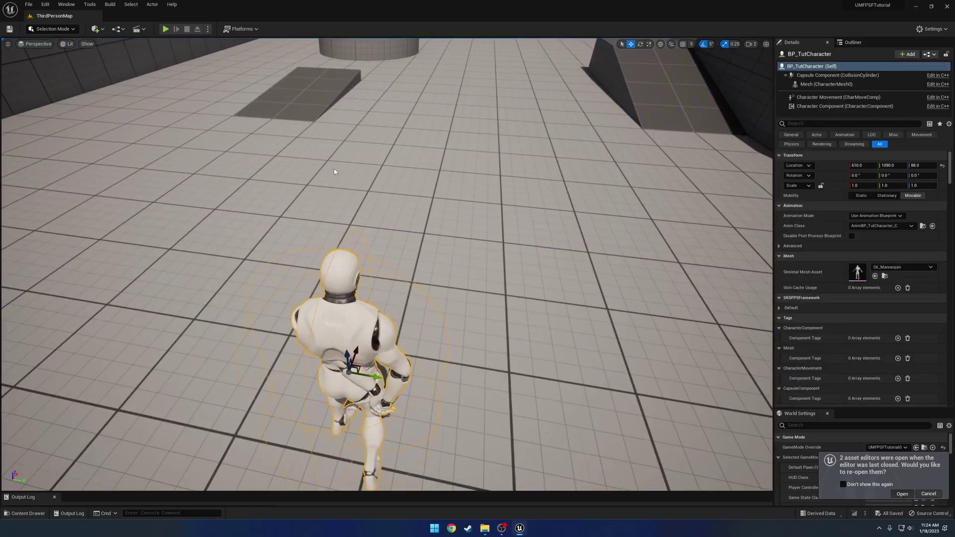
click(902, 494)
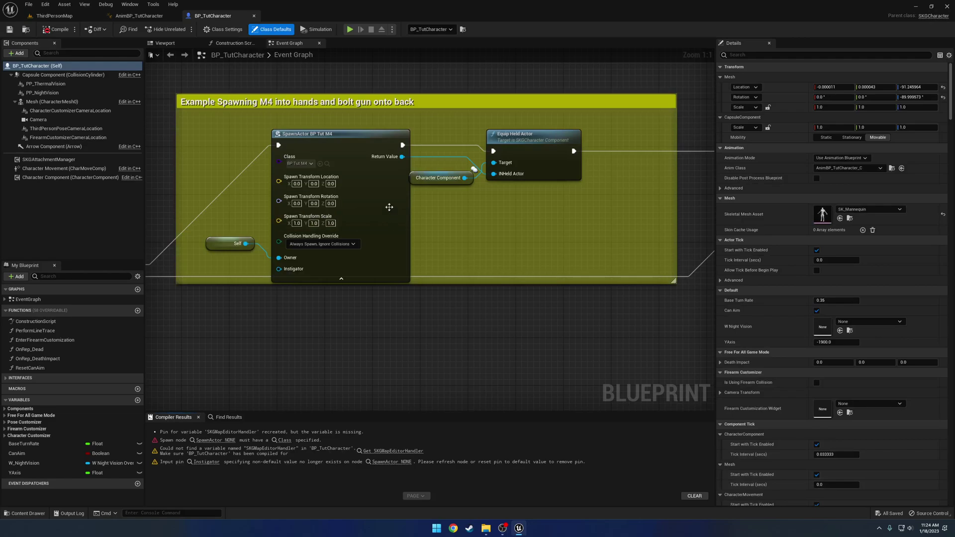
Delete the whole Example Go To Map Editor section from BP_TutCharacter's Event Graph, compile the blueprint and close it.
click(227, 441)
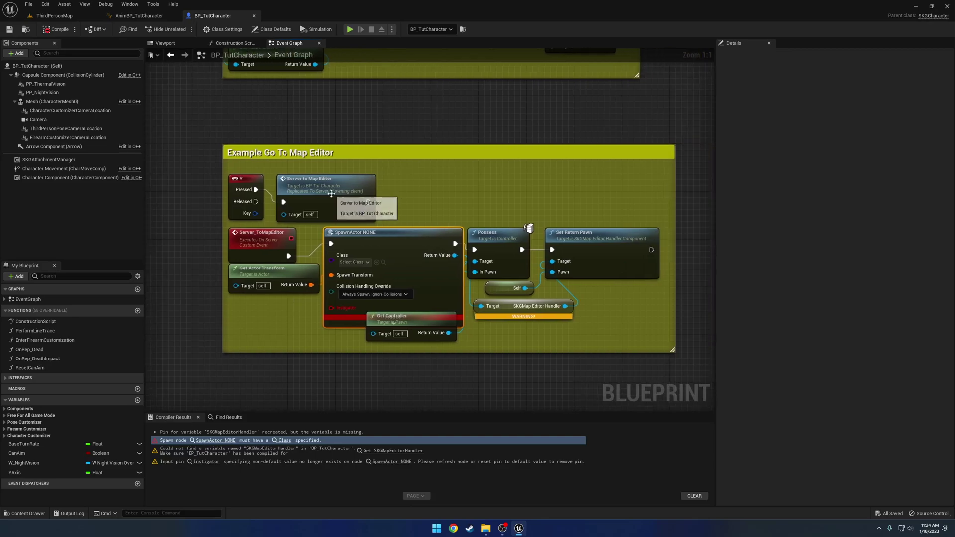
scroll(346, 191, down, 3)
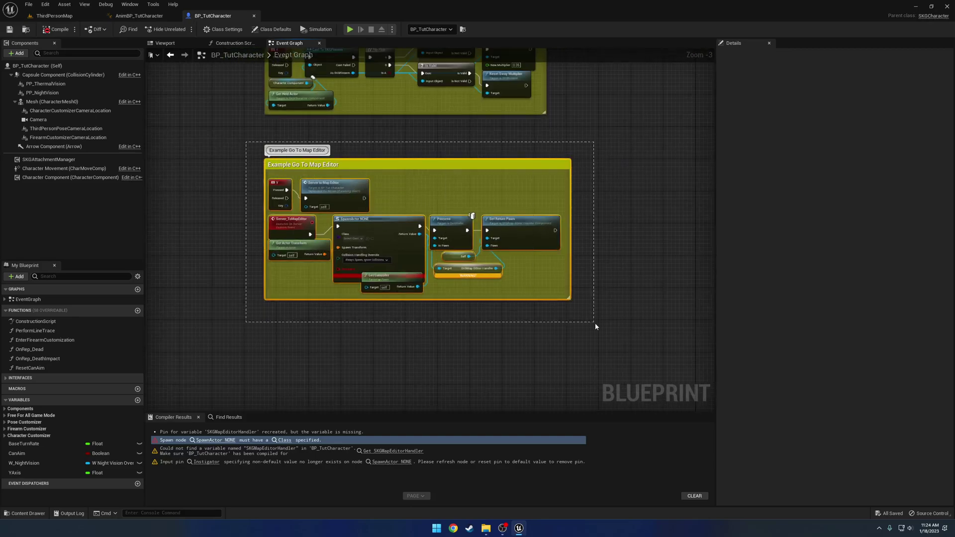
key(Delete)
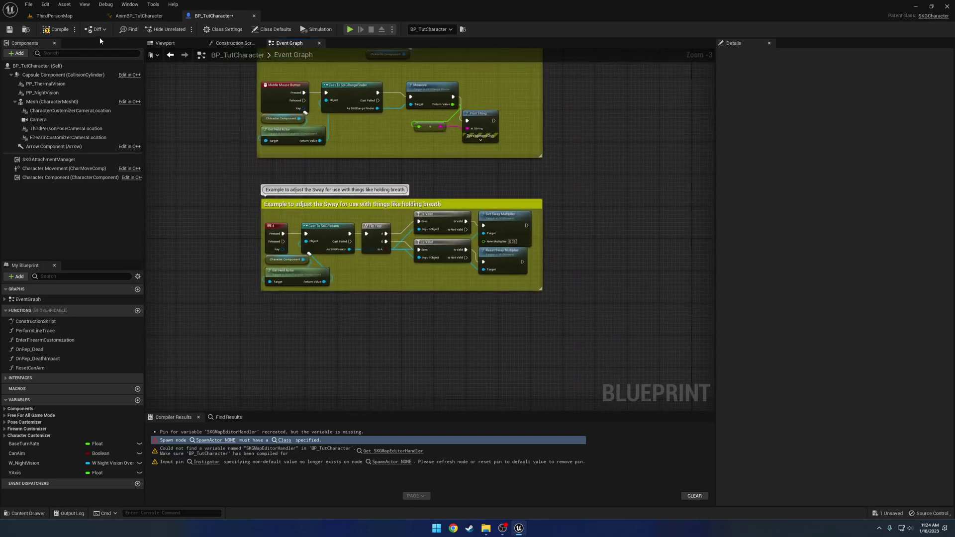
click(56, 30)
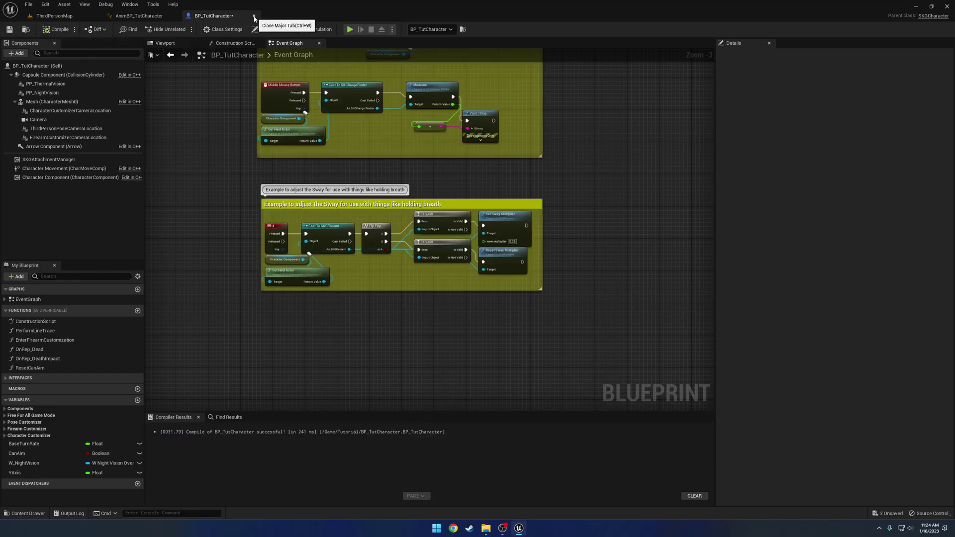
click(254, 17)
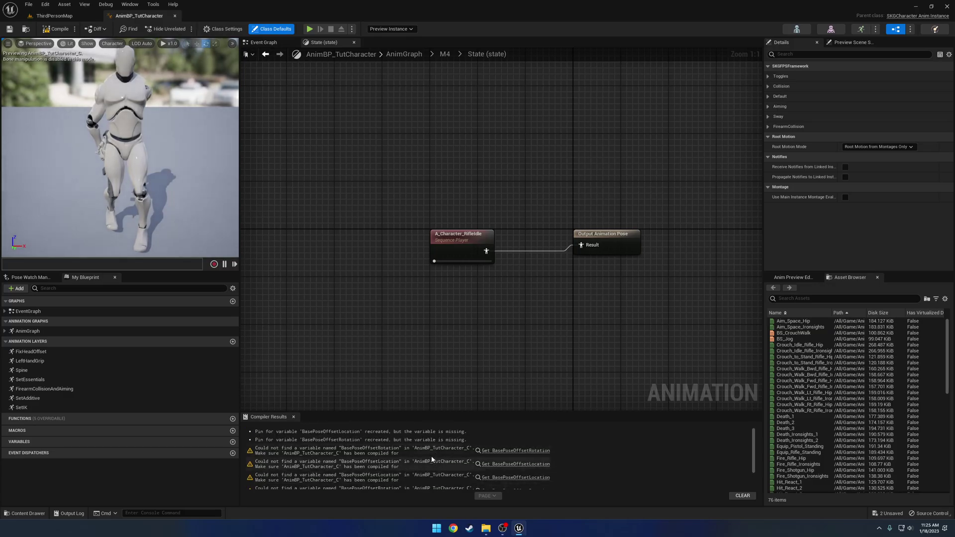
Examine the AnimBP_TutCharacter AnimGraph's layer order through to the Output Pose and close the M4 State graph.
click(404, 53)
scroll(512, 181, up, 5)
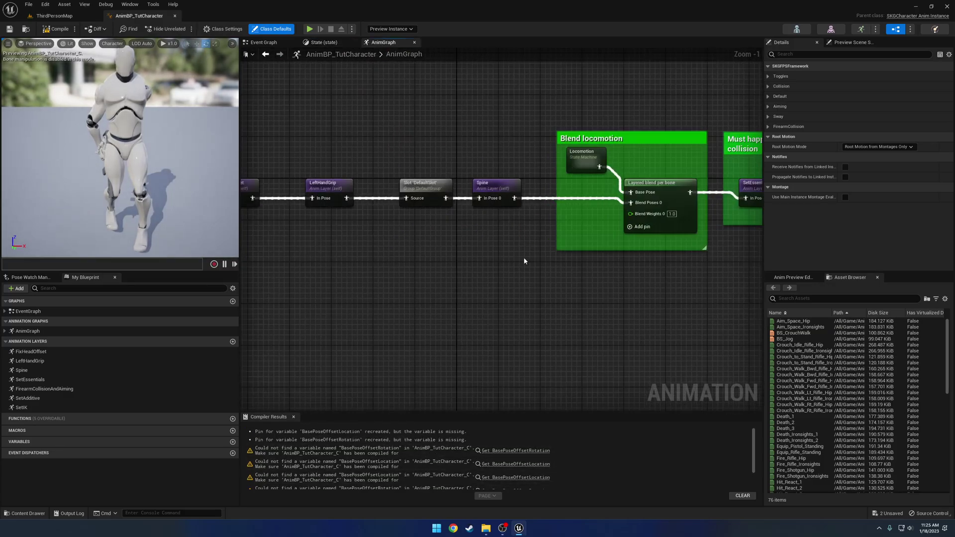
right_drag(525, 261, 383, 283)
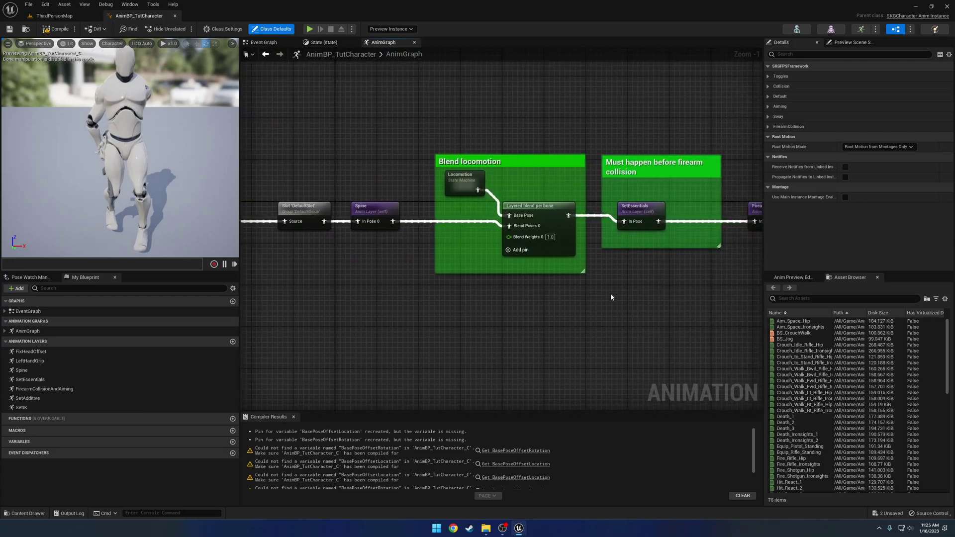
right_drag(611, 297, 256, 301)
right_drag(497, 294, 405, 294)
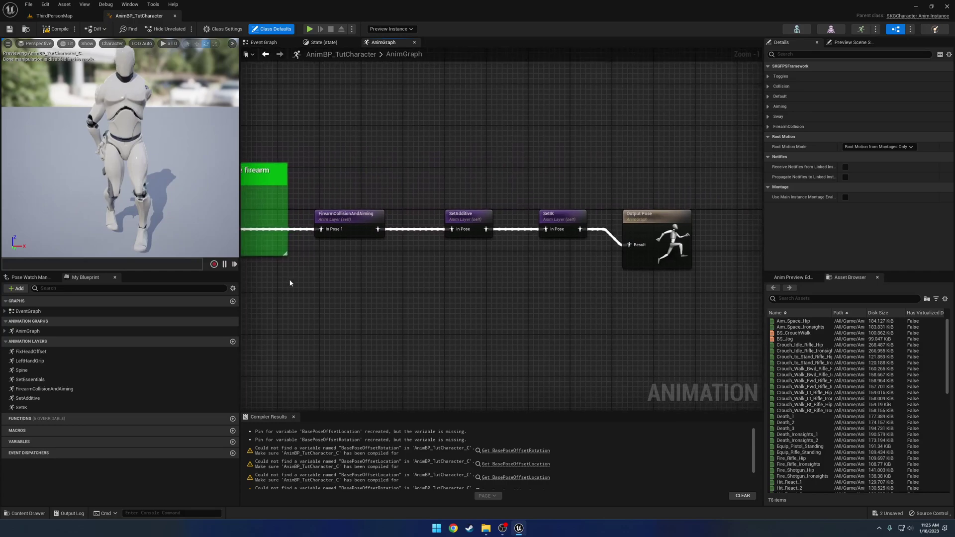
right_drag(290, 283, 539, 273)
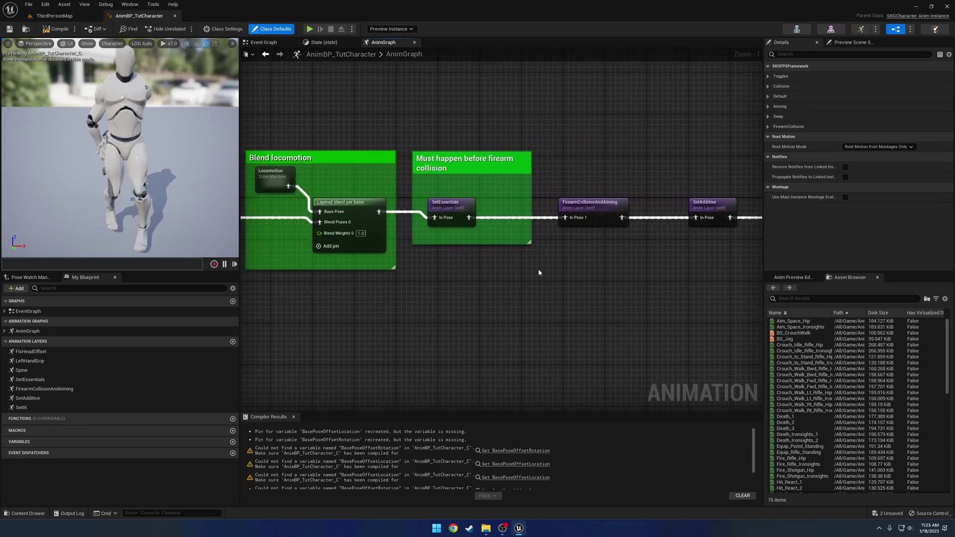
click(356, 42)
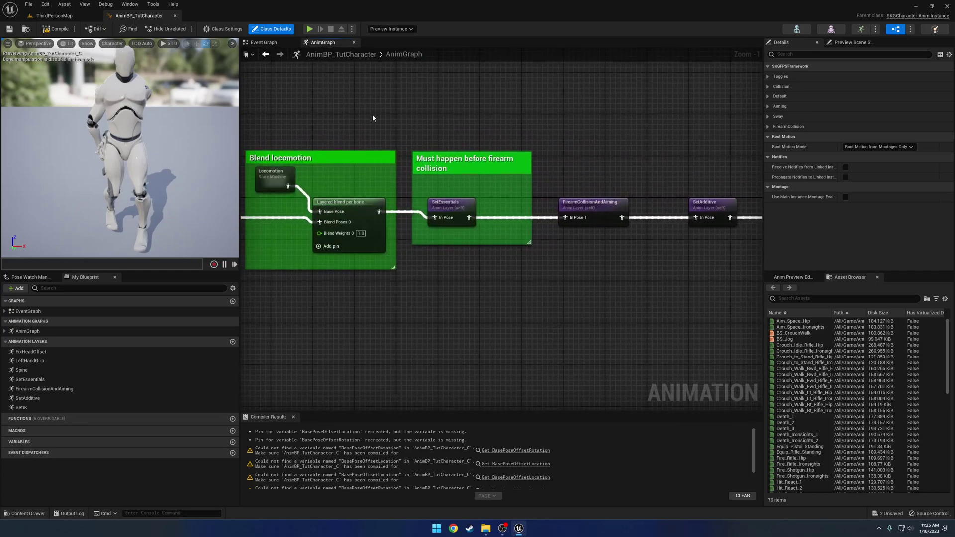
Open the AnimBP_ExampleFPSTemplateCharacter animation blueprint from the FPS folder inside the project's UltimateFPSFramework content.
click(67, 16)
key(ctrl+space)
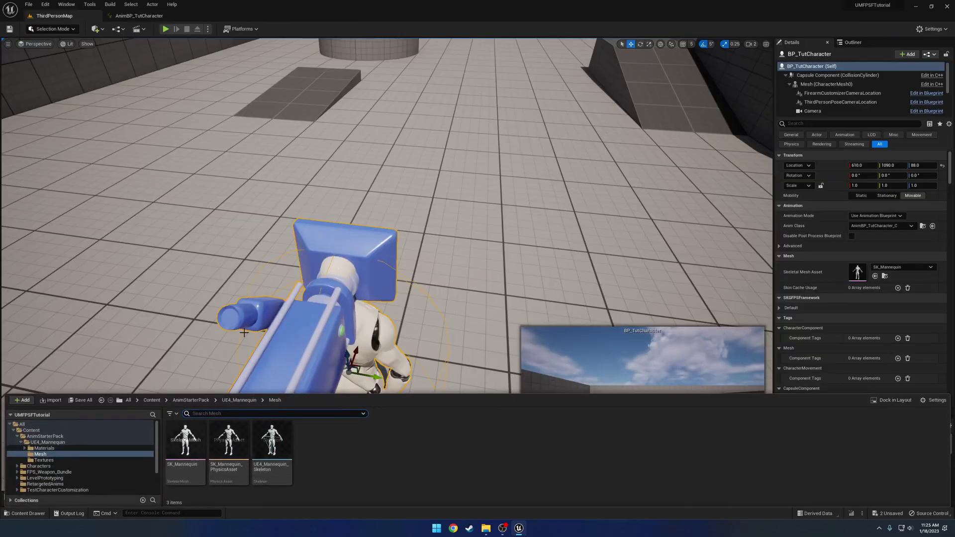
click(152, 400)
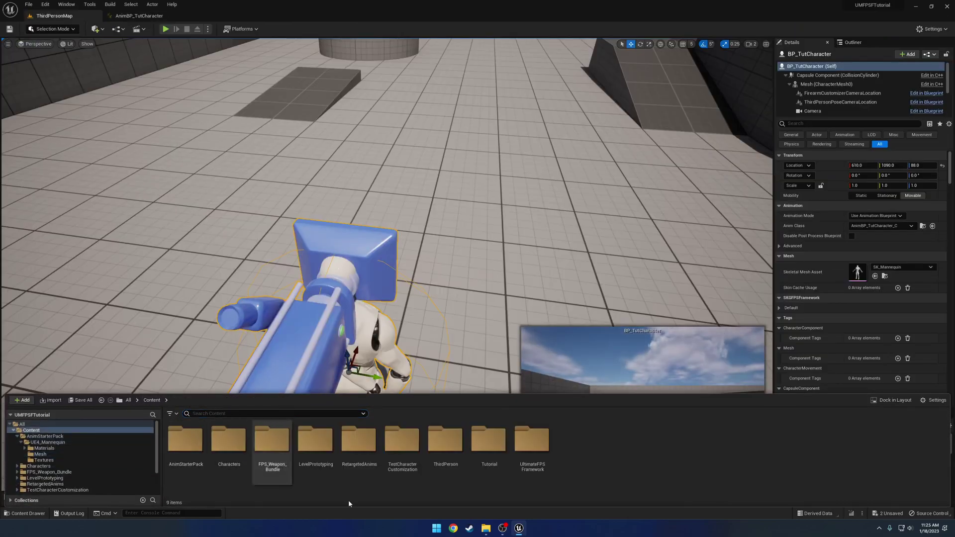
double_click(533, 443)
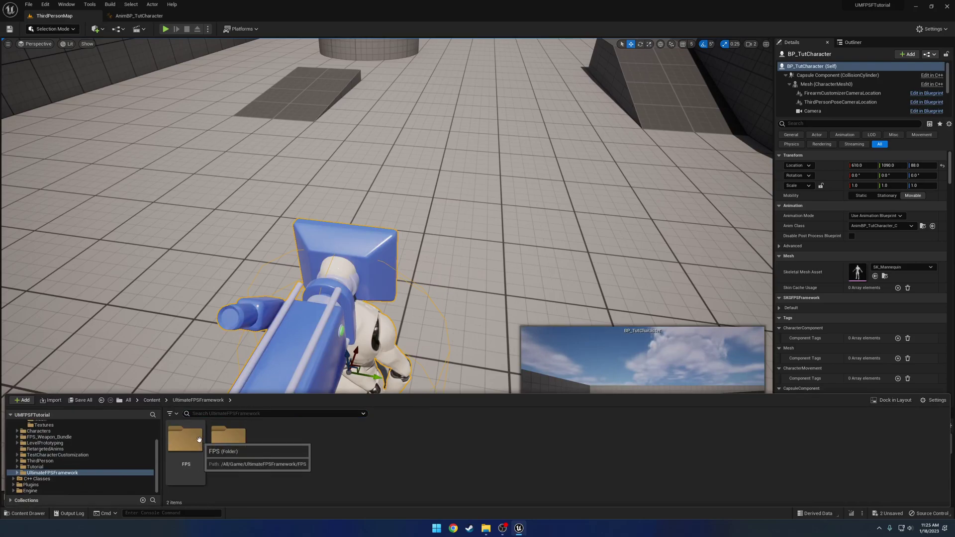
double_click(192, 441)
double_click(234, 443)
double_click(186, 441)
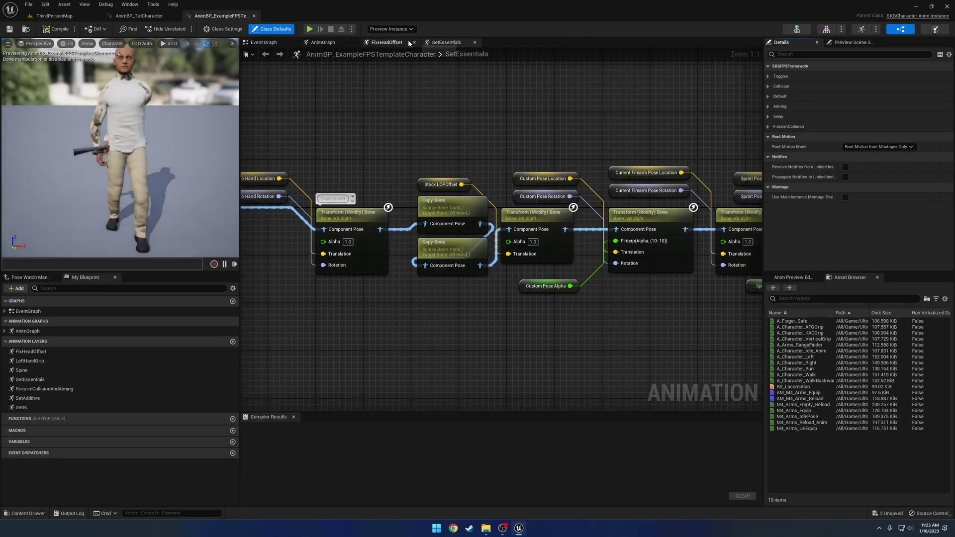
Close the example blueprint's FixHeadOffset and SetEssentials graphs and view the LeftHandGrip and Blend locomotion part of its AnimGraph.
click(414, 42)
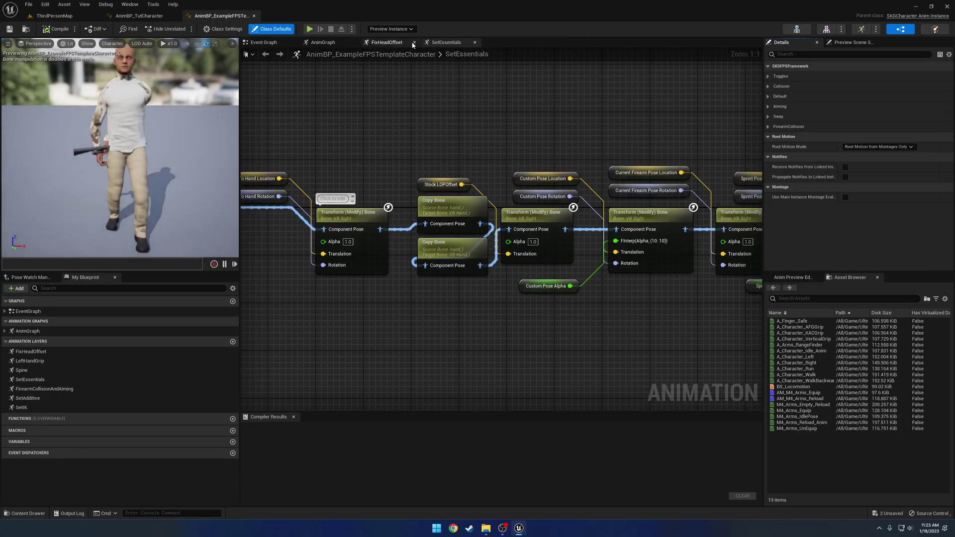
click(414, 42)
right_drag(324, 75, 537, 133)
scroll(485, 189, down, 4)
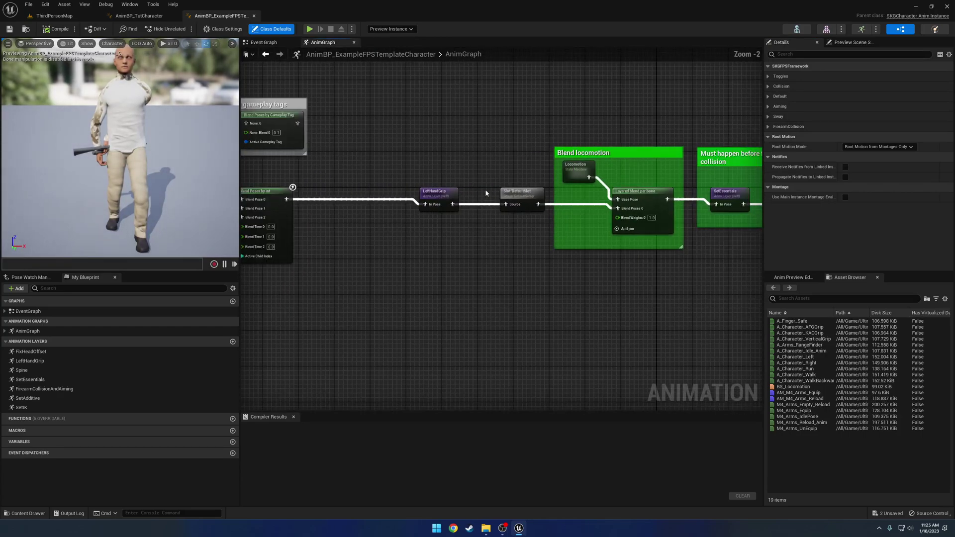
scroll(506, 201, up, 2)
right_drag(506, 207, 527, 208)
scroll(527, 209, up, 2)
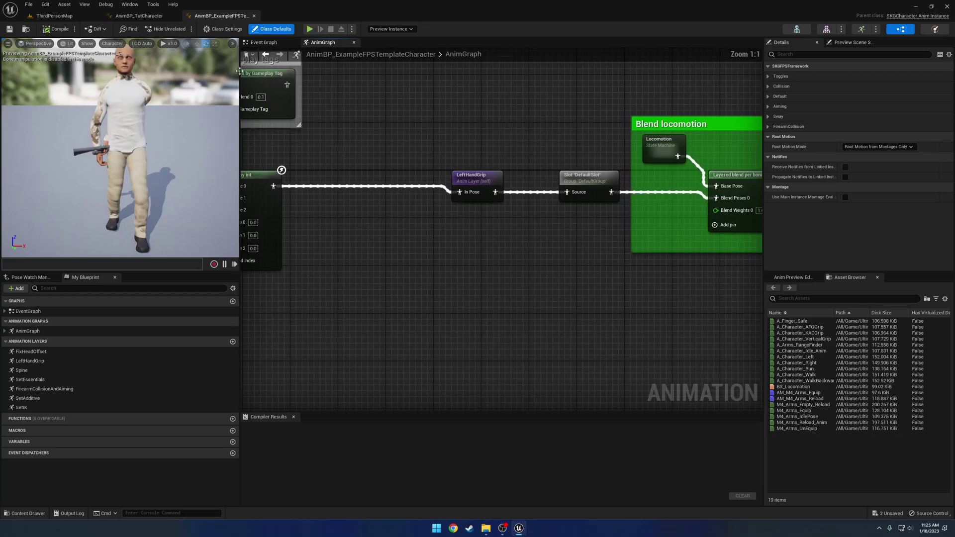
Undock AnimBP_TutCharacter into its own window and enlarge it beside the example blueprint's AnimGraph.
drag(140, 16, 184, 169)
right_drag(316, 220, 395, 230)
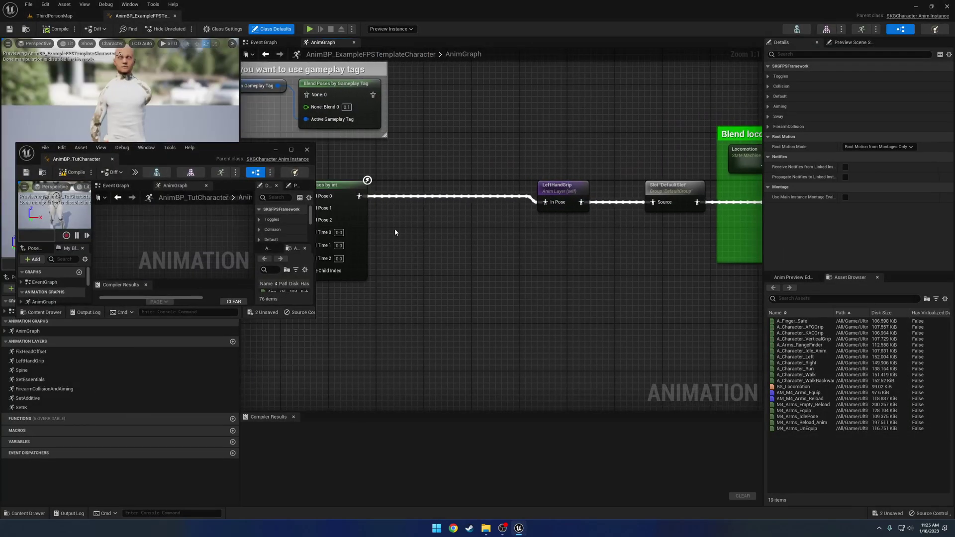
drag(207, 148, 134, 15)
drag(241, 186, 458, 415)
Compare where the FixHeadOffset layer sits in the AnimGraphs of AnimBP_TutCharacter and AnimBP_ExampleFPSTemplateCharacter.
right_drag(209, 252, 351, 213)
right_drag(509, 221, 725, 231)
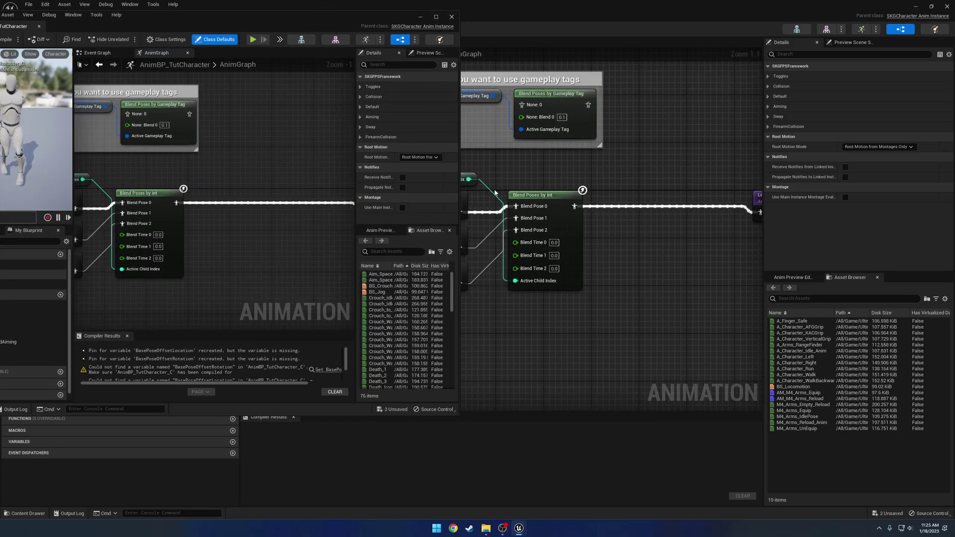
right_drag(314, 231, 138, 222)
right_drag(206, 214, 139, 217)
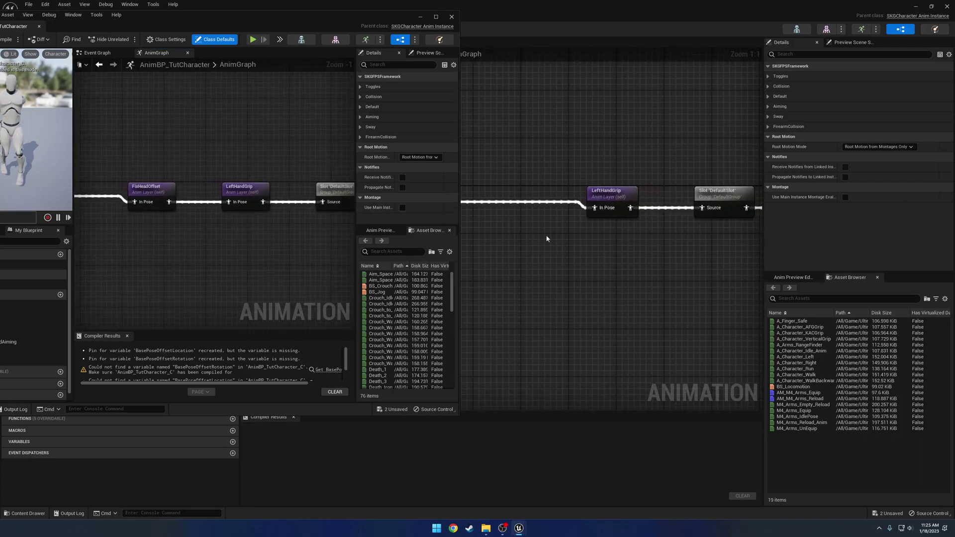
right_drag(547, 239, 666, 234)
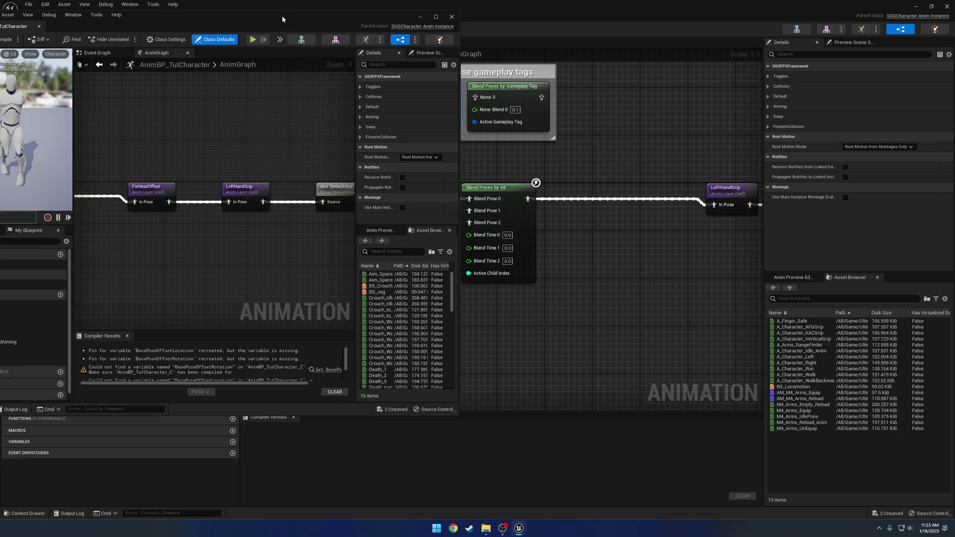
drag(282, 19, 207, 19)
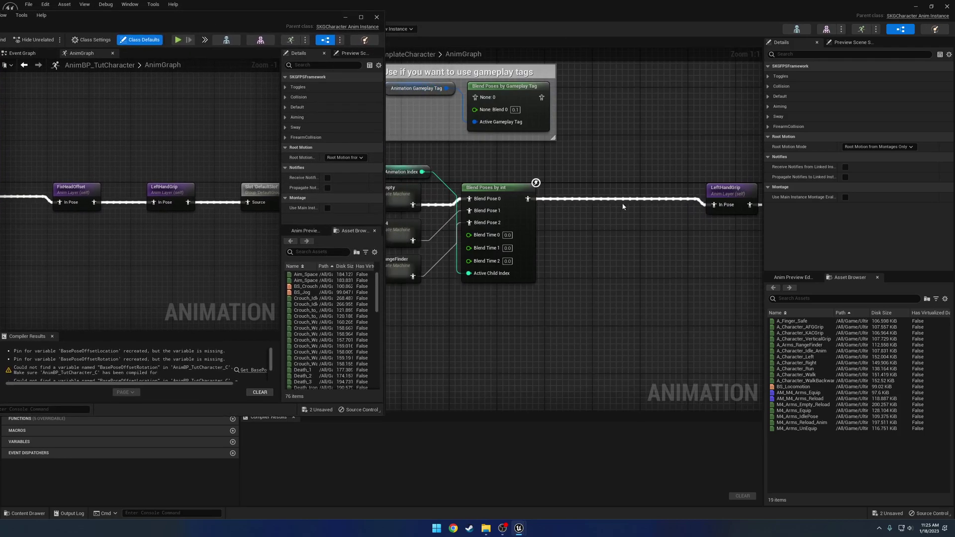
right_drag(623, 207, 600, 198)
right_drag(717, 237, 448, 234)
right_drag(747, 269, 567, 254)
right_drag(736, 248, 471, 255)
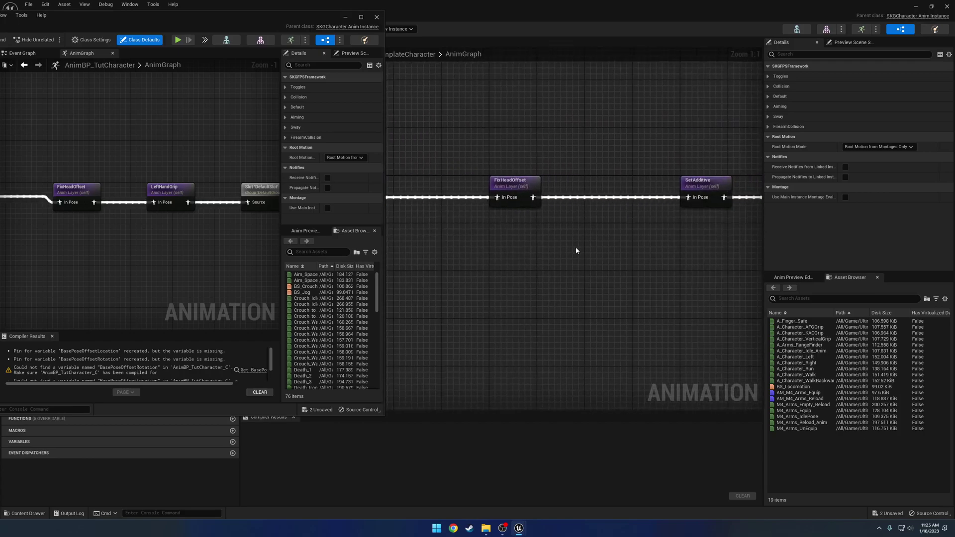
click(516, 194)
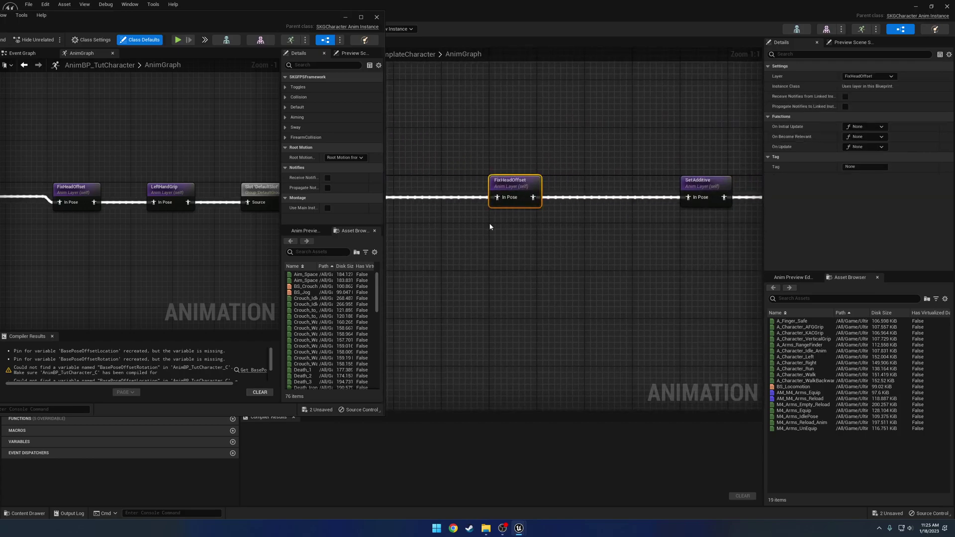
right_drag(103, 229, 243, 199)
click(183, 183)
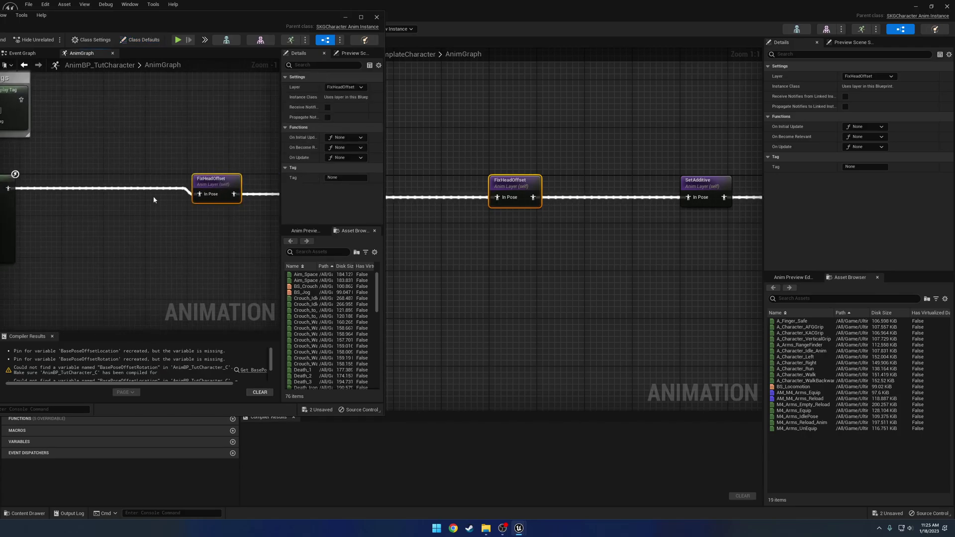
Maximize the AnimBP_TutCharacter window and connect the Blend Poses by int output directly to LeftHandGrip, bypassing FixHeadOffset.
drag(283, 22, 384, 20)
double_click(384, 20)
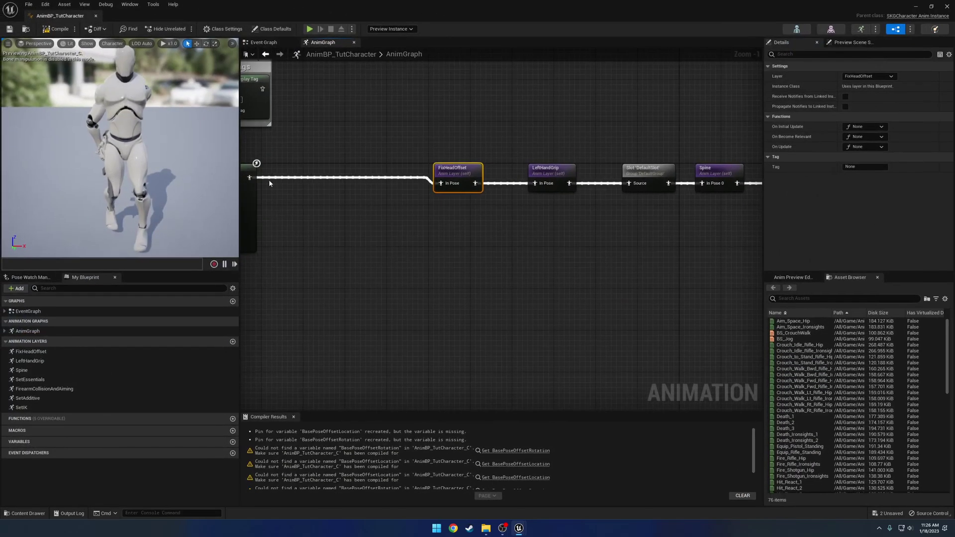
right_drag(251, 178, 323, 169)
drag(323, 169, 613, 175)
right_drag(549, 195, 473, 179)
Move the disconnected FixHeadOffset node beneath the link between FirearmCollisionAndAiming and SetAdditive in AnimBP_TutCharacter's AnimGraph.
drag(461, 167, 629, 224)
right_drag(621, 211, 301, 202)
drag(301, 203, 660, 233)
right_drag(660, 233, 373, 224)
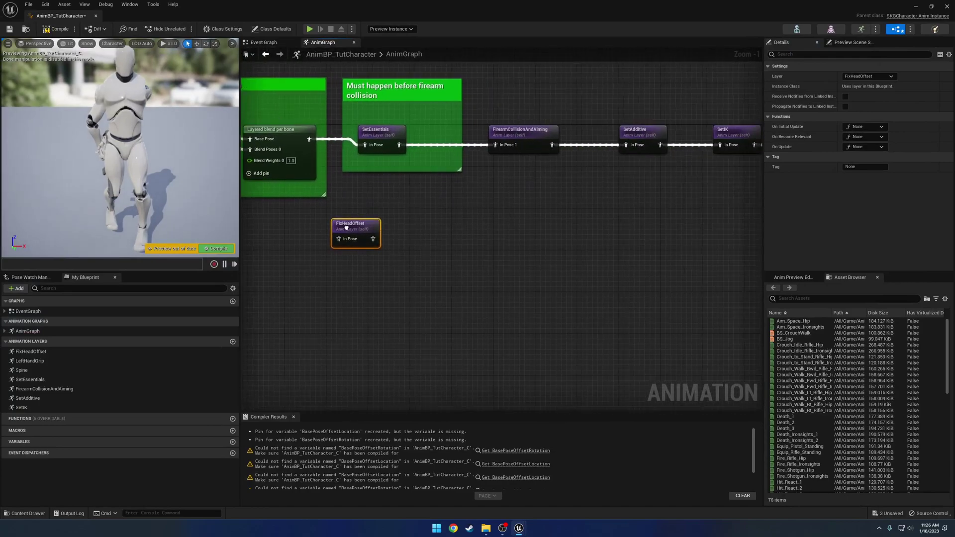
drag(373, 224, 592, 189)
Compare FixHeadOffset's position between FirearmCollisionAndAiming and SetAdditive with the example blueprint's AnimGraph, using the restored-down AnimBP_TutCharacter window.
drag(360, 5, 209, 36)
right_drag(271, 207, 92, 202)
right_drag(507, 229, 692, 237)
right_drag(515, 198, 473, 208)
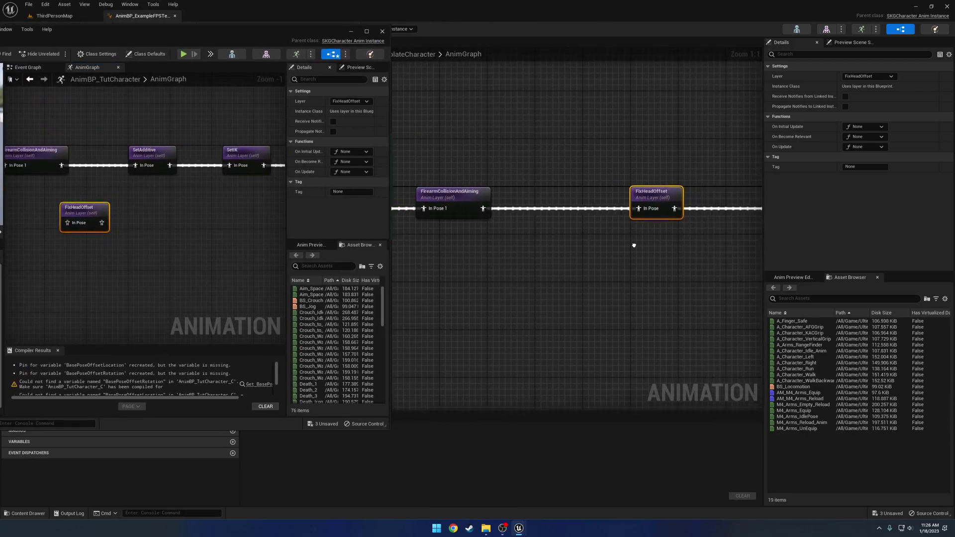
right_drag(633, 245, 542, 242)
right_drag(77, 225, 151, 228)
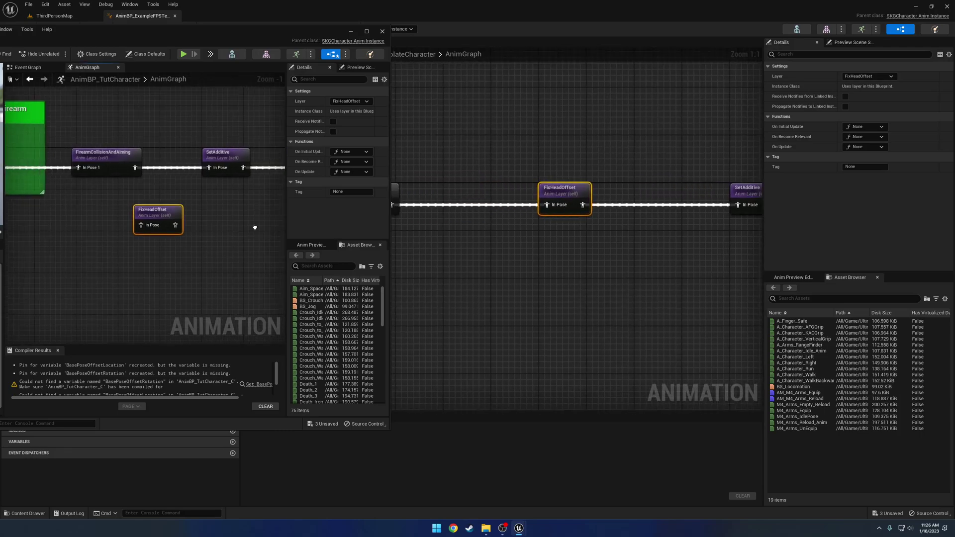
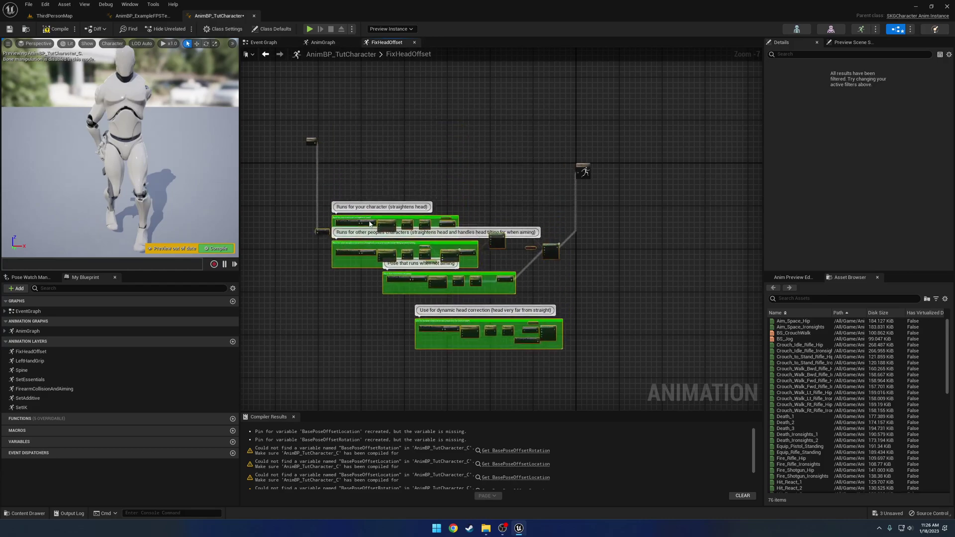
Enclose the existing nodes of AnimBP_TutCharacter's FixHeadOffset graph in a comment titled OLD LOGIC.
key(c)
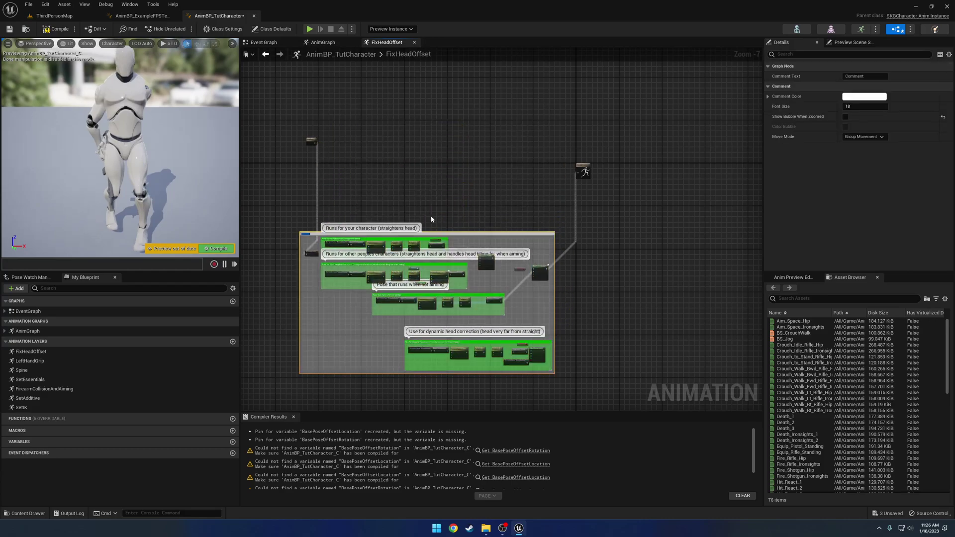
click(431, 218)
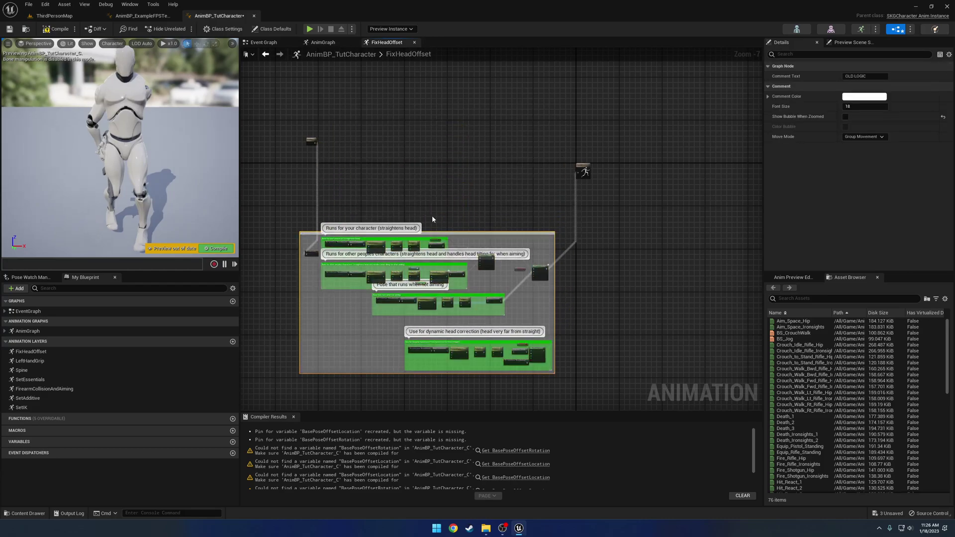
scroll(432, 216, up, 6)
right_drag(360, 133, 402, 289)
scroll(402, 288, down, 4)
right_drag(429, 192, 398, 241)
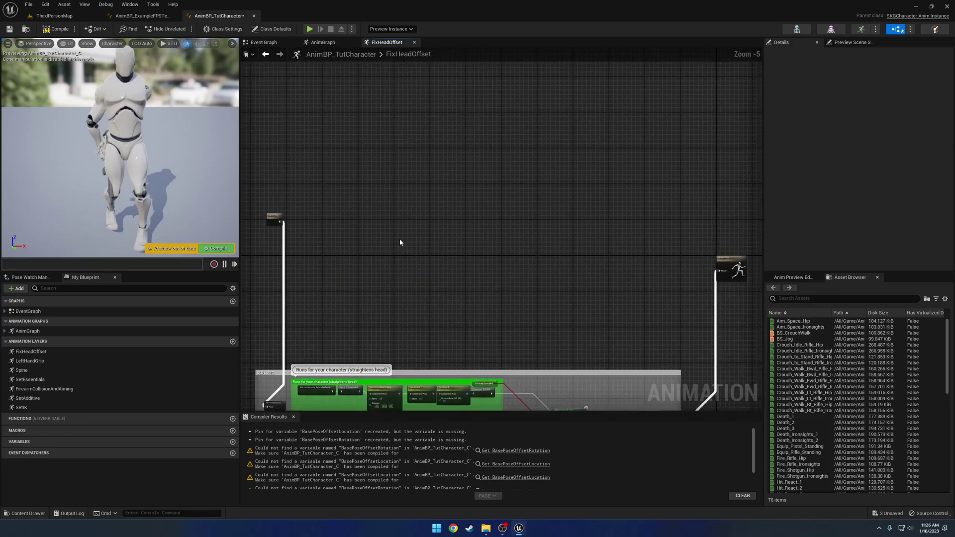
scroll(399, 241, up, 1)
Copy the nodes between Input Pose and Output Pose from the example's FixHeadOffset graph and paste them into AnimBP_TutCharacter's.
click(215, 17)
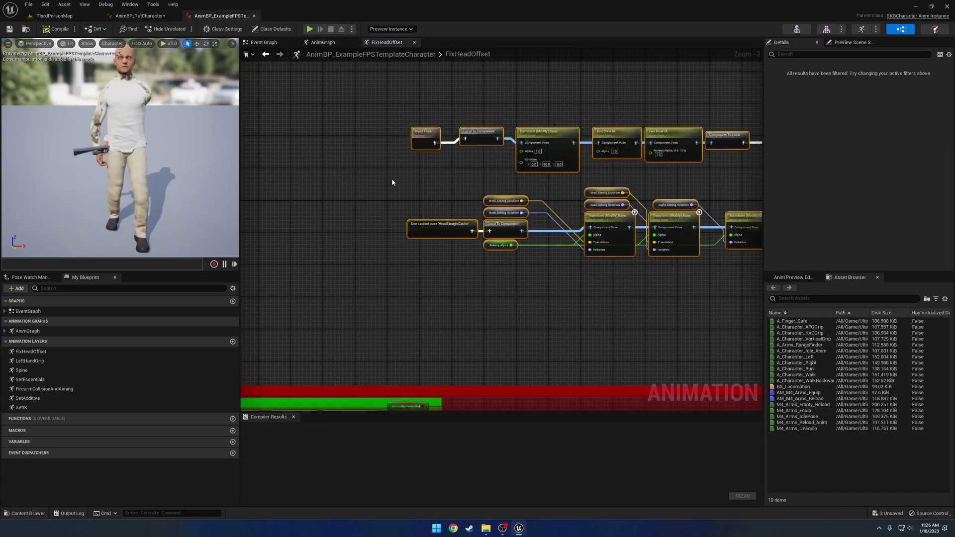
right_drag(741, 281, 612, 281)
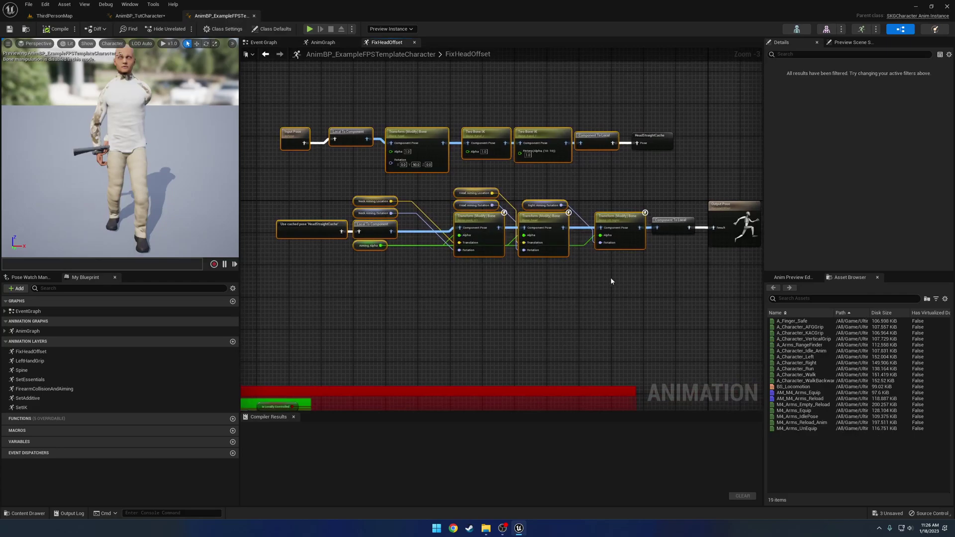
drag(670, 318, 339, 74)
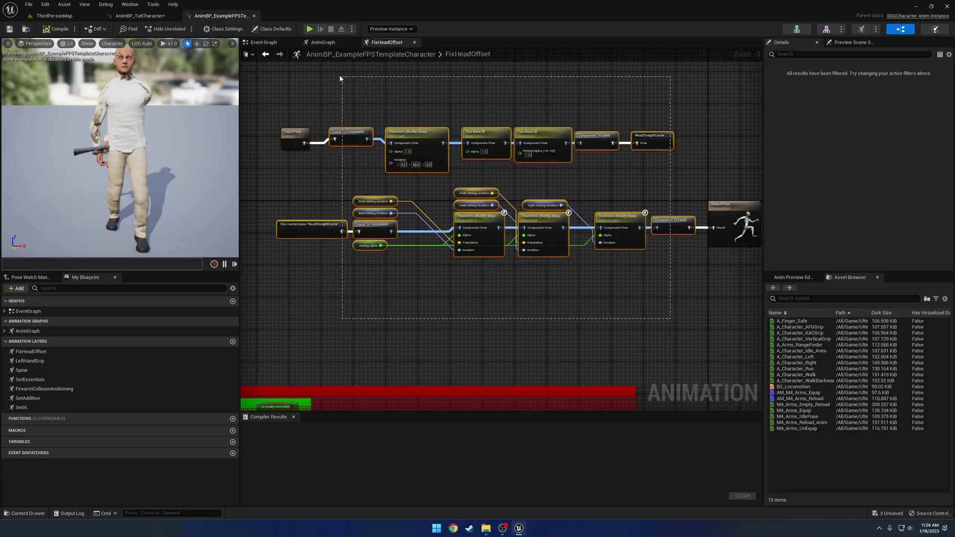
click(140, 16)
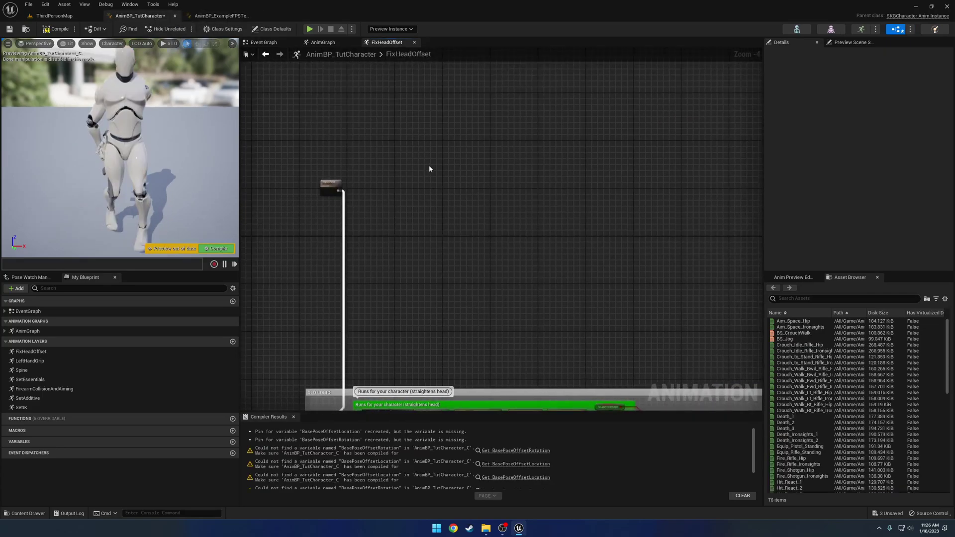
key(ctrl+v)
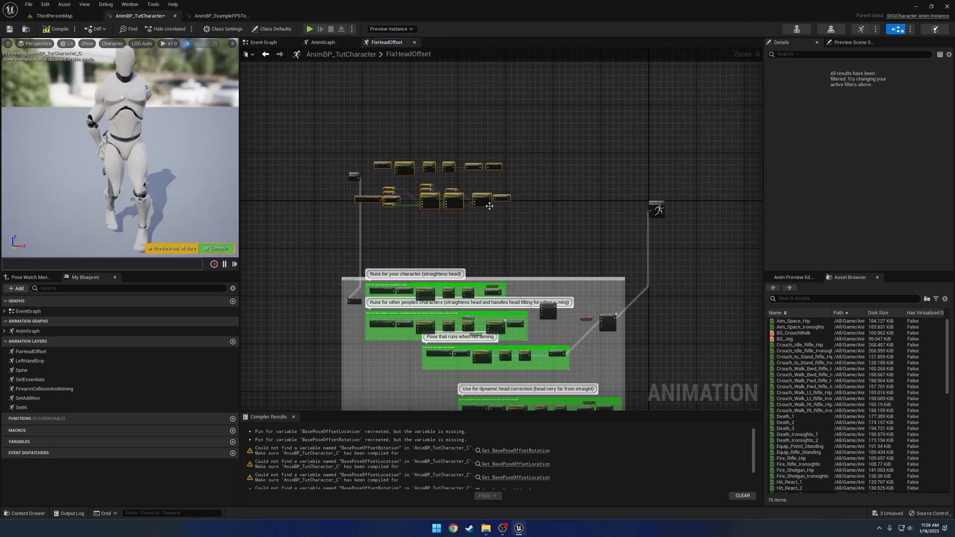
Move the pasted nodes near the Output Pose and connect the lower row's Component To Local output to Result.
right_drag(504, 211, 451, 208)
scroll(452, 207, up, 4)
drag(444, 173, 586, 219)
right_drag(587, 219, 336, 192)
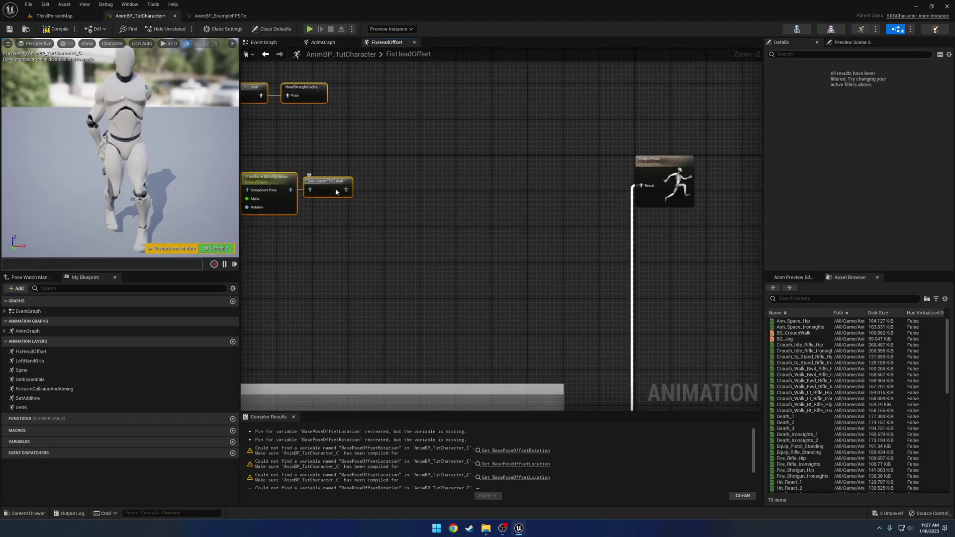
drag(336, 192, 574, 184)
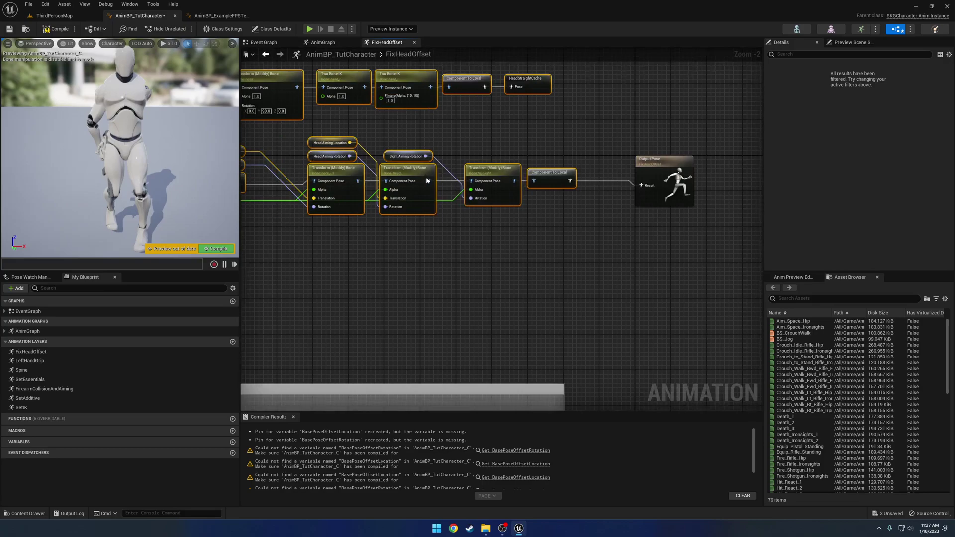
Bring the Input Pose node beside the pasted upper row and connect it to Local To Component.
right_drag(426, 181, 700, 226)
right_drag(445, 160, 603, 194)
right_drag(414, 225, 592, 201)
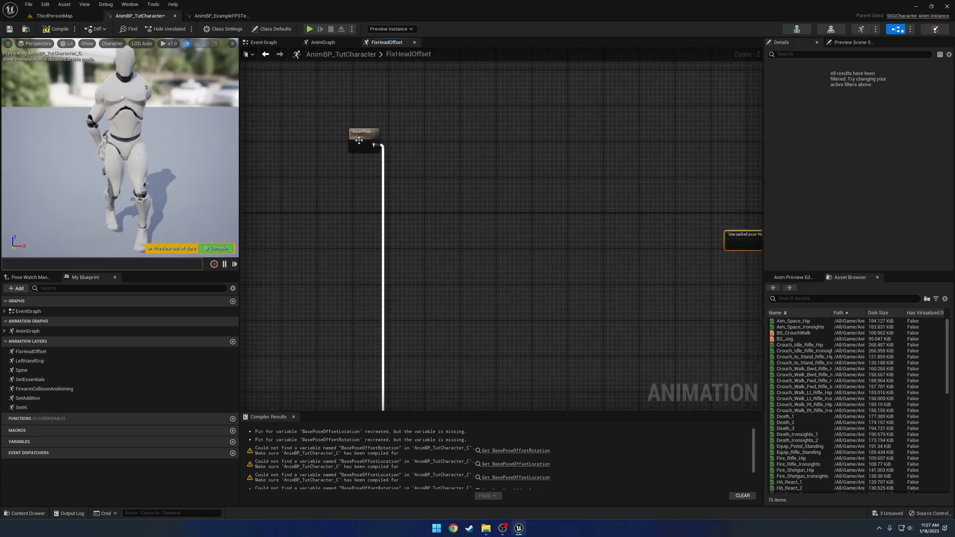
drag(359, 141, 648, 145)
right_drag(649, 145, 359, 194)
drag(360, 194, 433, 183)
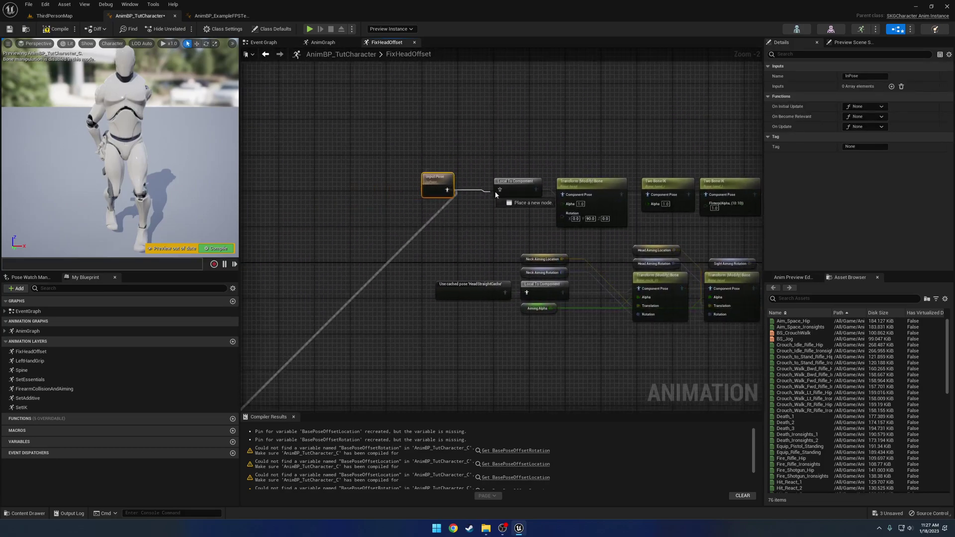
Tidy the positions of the node rows and Input Pose in FixHeadOffset, and compile AnimBP_TutCharacter.
scroll(543, 213, down, 2)
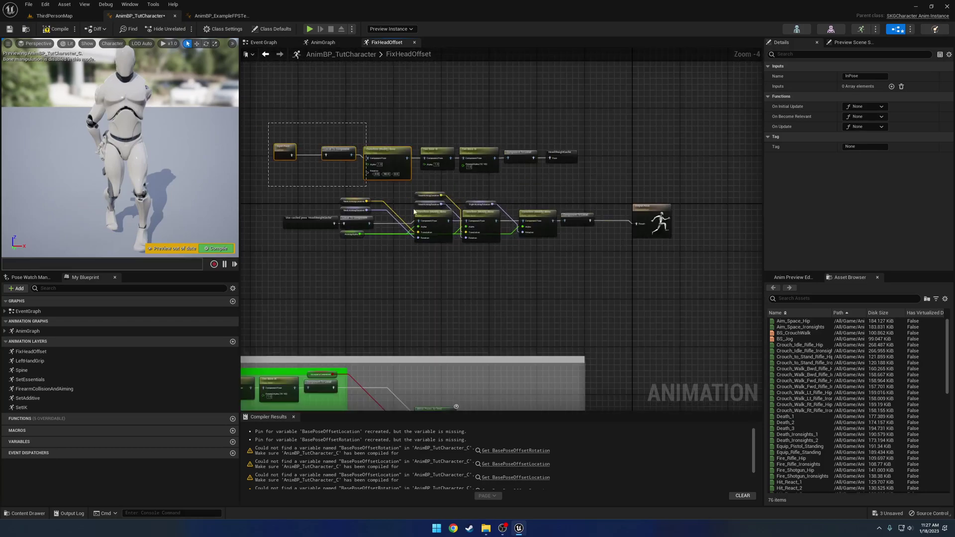
drag(414, 212, 586, 243)
scroll(587, 243, up, 4)
drag(570, 209, 631, 207)
right_drag(483, 207, 659, 215)
drag(304, 95, 316, 107)
click(55, 30)
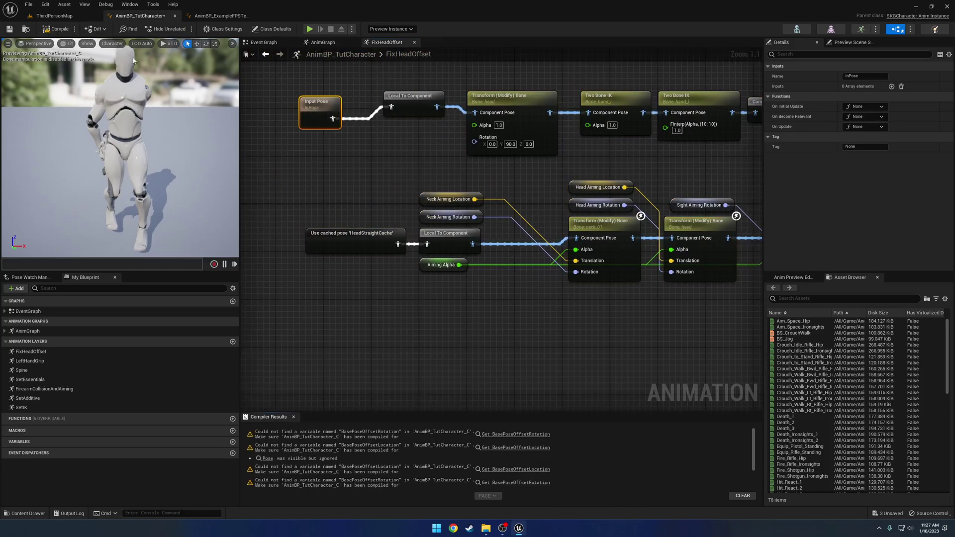
Delete the Base Pose Offset getters and their Transform Bone node in SetEssentials, linking the second Copy Bone to the following Transform Bone.
scroll(496, 331, down, 1)
right_drag(559, 331, 432, 328)
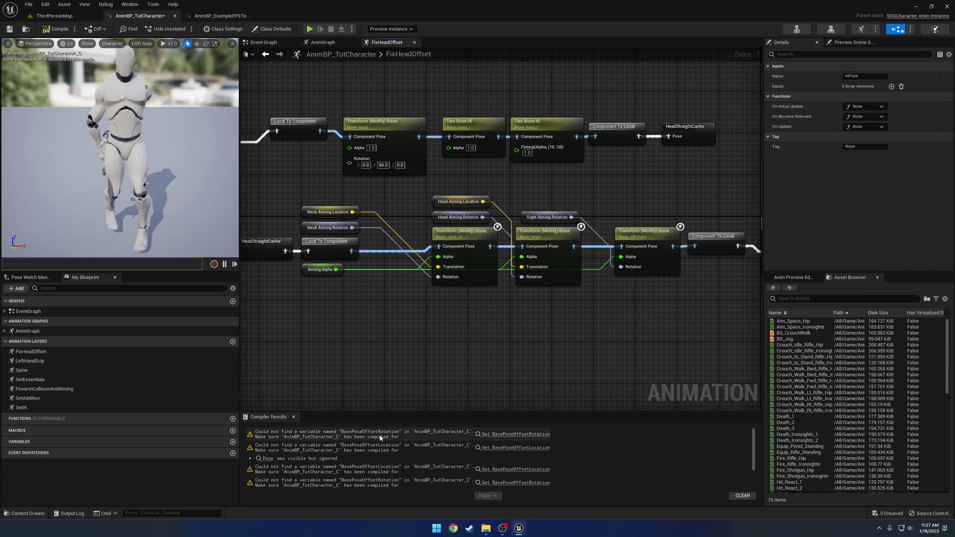
click(524, 435)
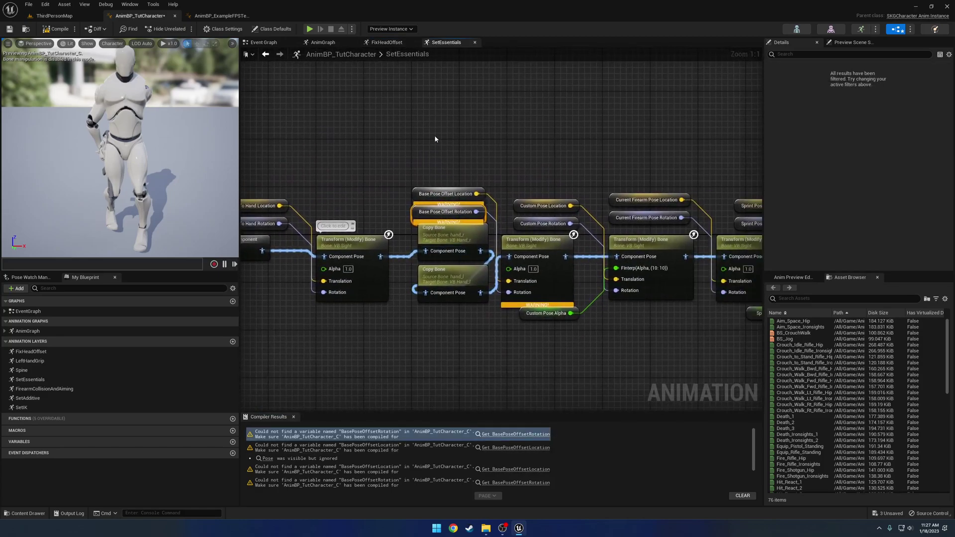
drag(473, 215, 477, 217)
shift+click(531, 257)
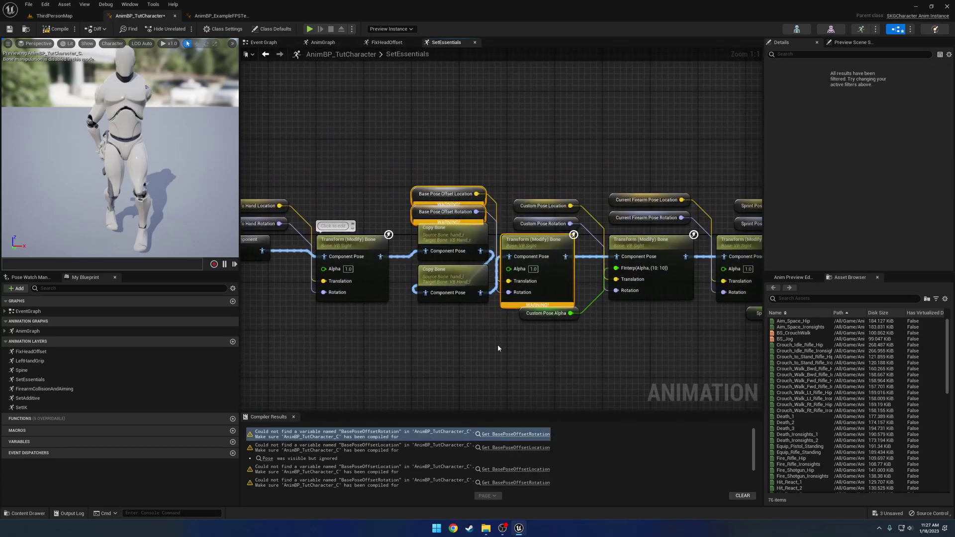
key(Delete)
drag(481, 292, 631, 257)
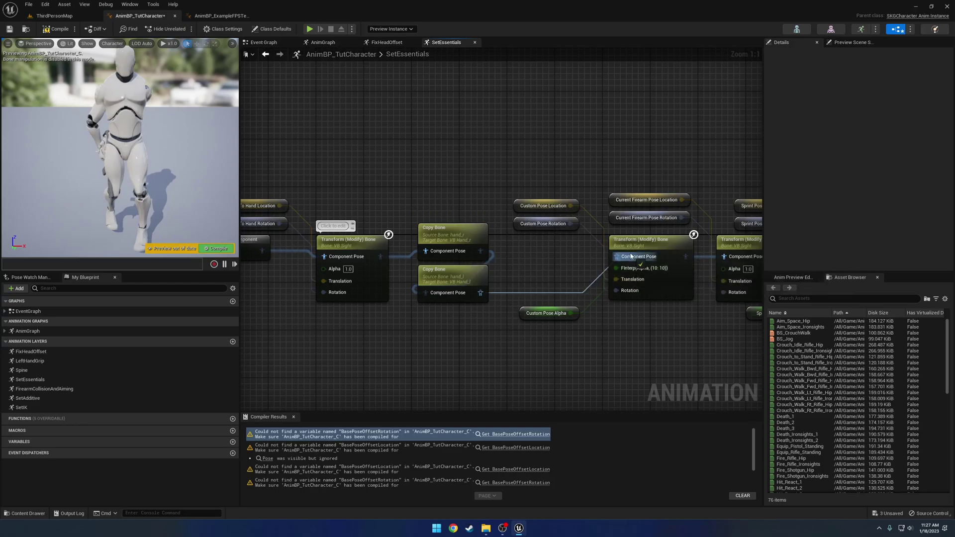
Undo the Copy Bone link and the node deletion in SetEssentials, and redo both changes.
key(ctrl+z)
key(ctrl+z)
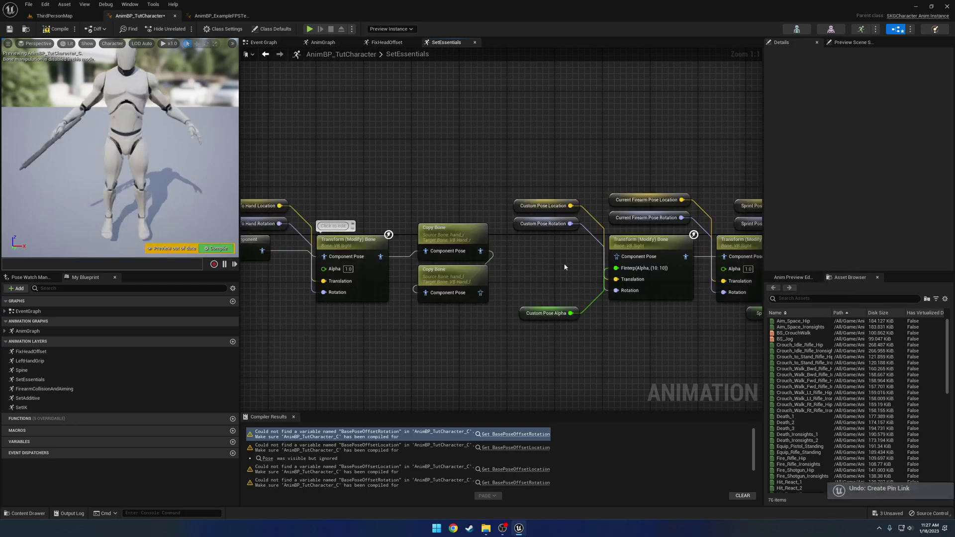
key(ctrl+z)
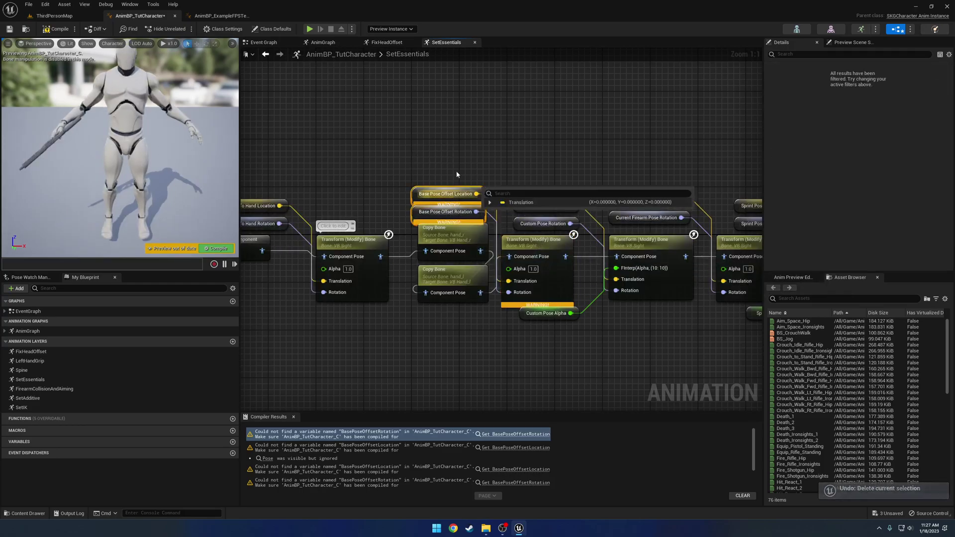
key(ctrl+y)
key(ctrl+y)
key(ctrl+y)
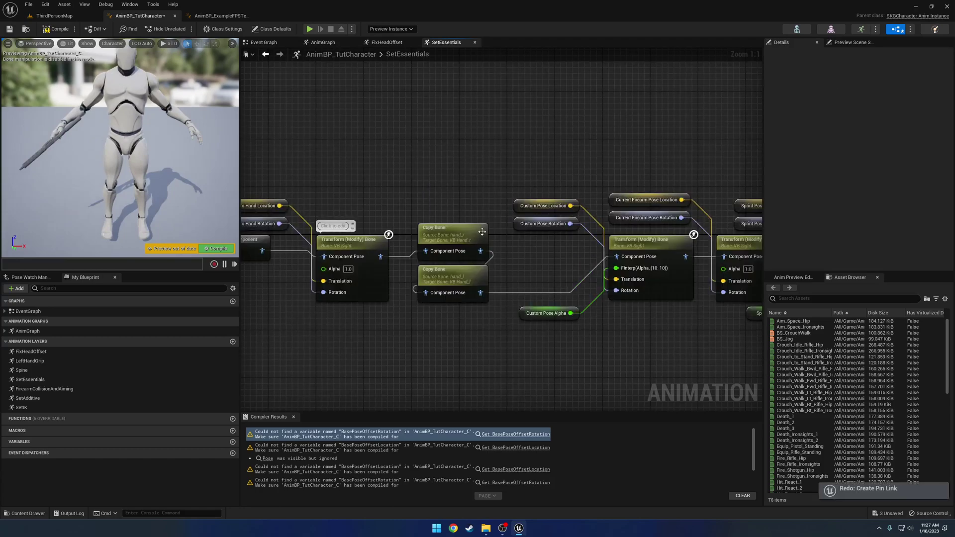
Compile AnimBP_TutCharacter and save all unsaved assets.
right_drag(470, 201, 443, 198)
click(55, 29)
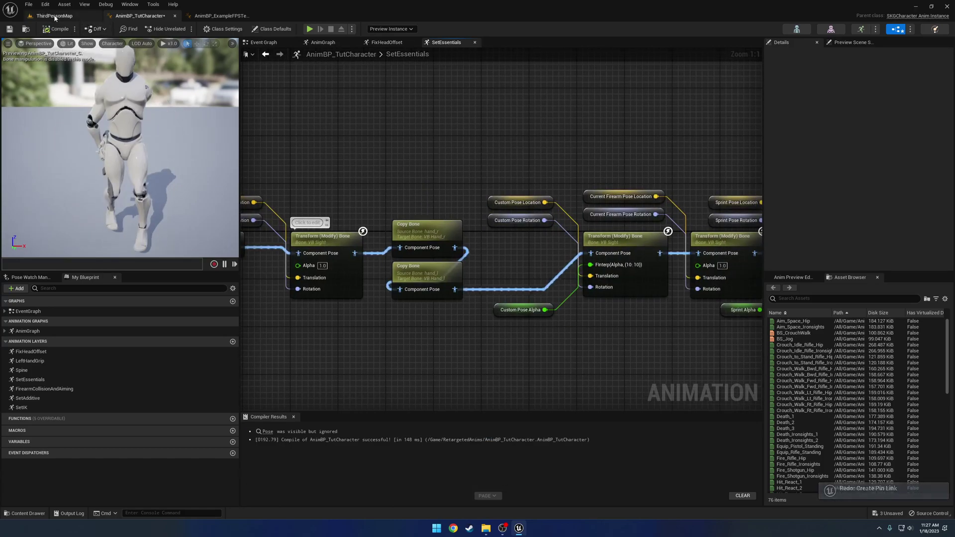
click(28, 4)
click(50, 40)
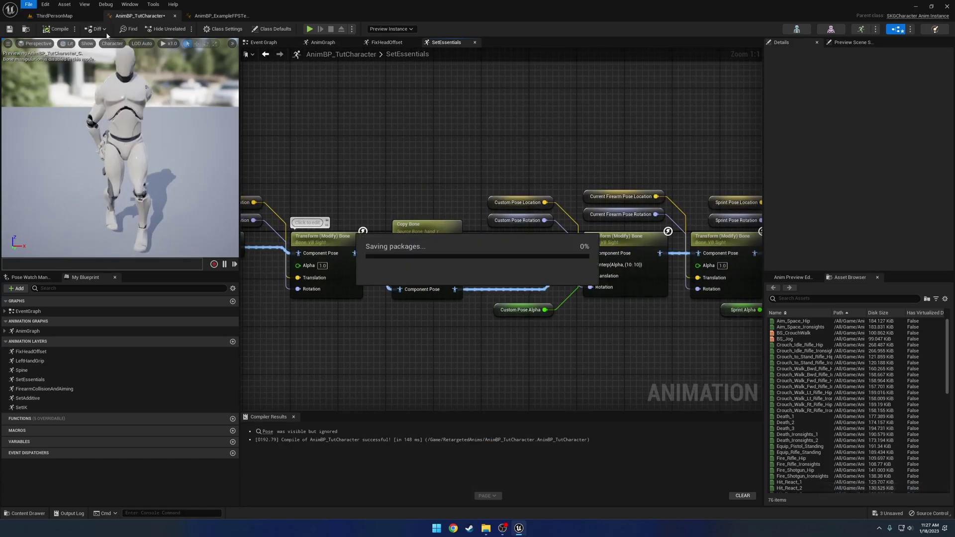
Play ThirdPersonMap, aim the rifle, eject from the character and view its aiming pose from the front.
click(53, 16)
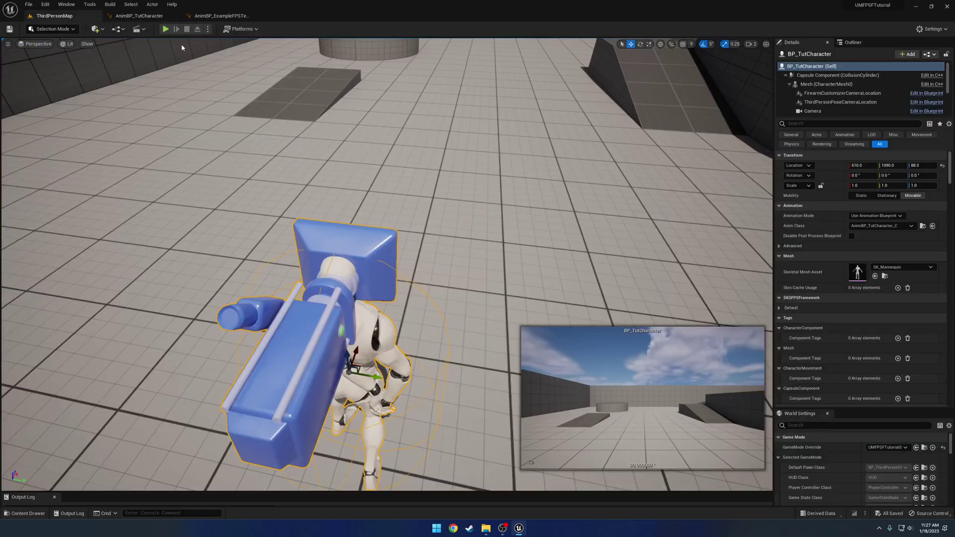
click(208, 29)
click(167, 29)
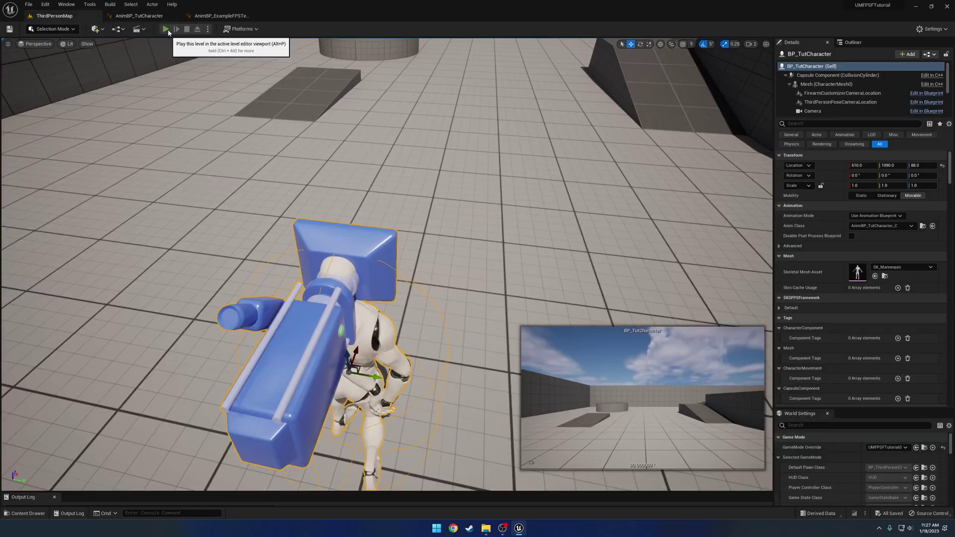
click(394, 199)
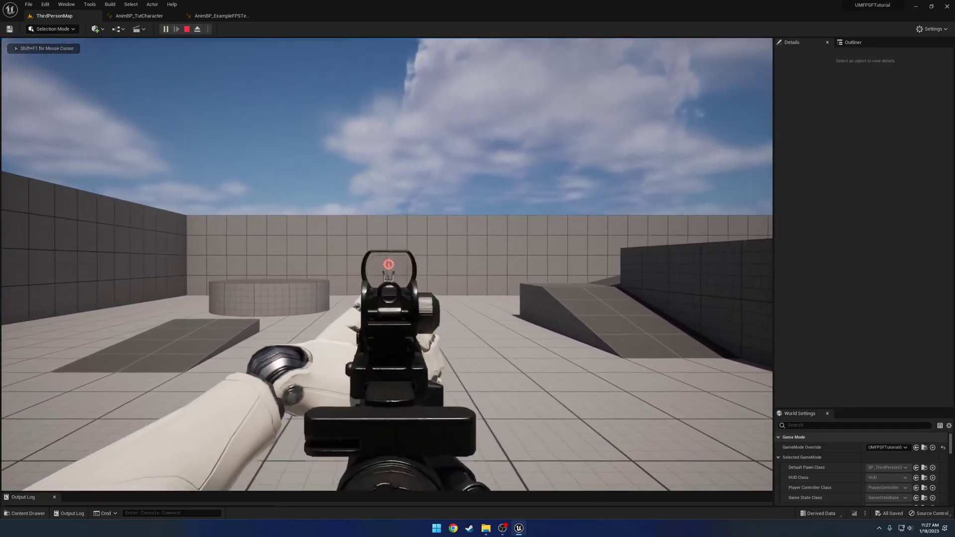
key(F8)
right_drag(387, 264, 641, 284)
key(s)
key(s)
right_drag(400, 181, 416, 206)
key(q)
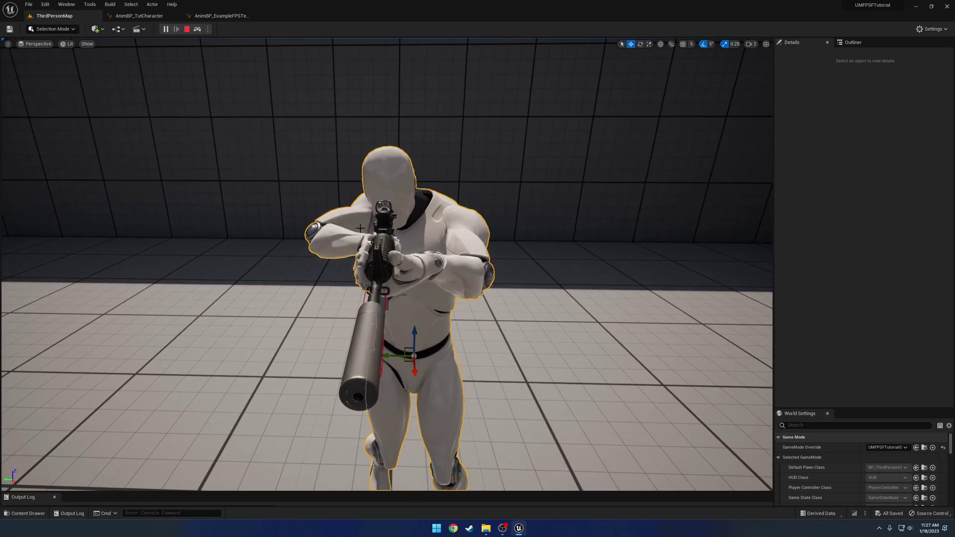
Examine the character's head and rifle alignment from several close angles, and take control of the character again.
key(w)
right_drag(360, 229, 234, 199)
key(a)
key(a)
key(w)
key(a)
key(w)
key(d)
alt+drag(343, 169, 352, 174)
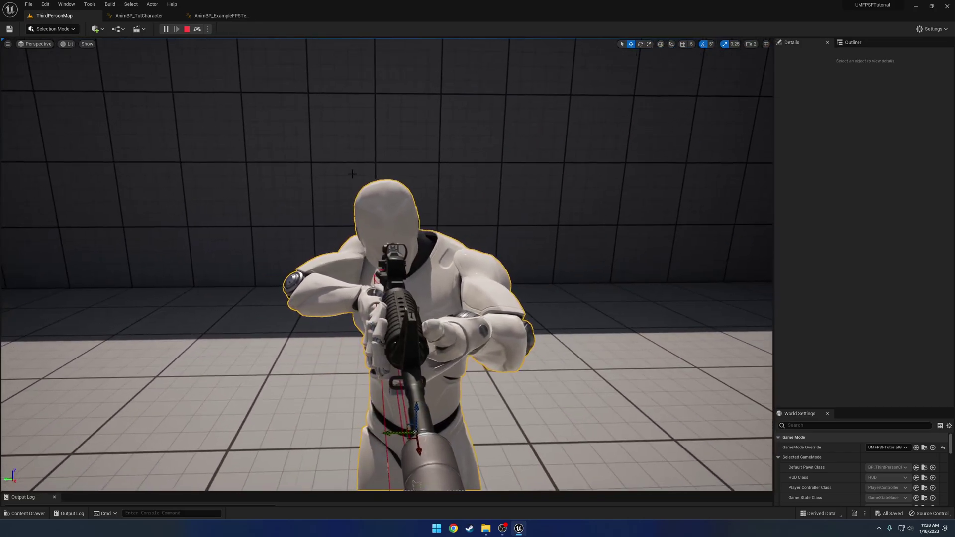
alt+drag(404, 282, 382, 281)
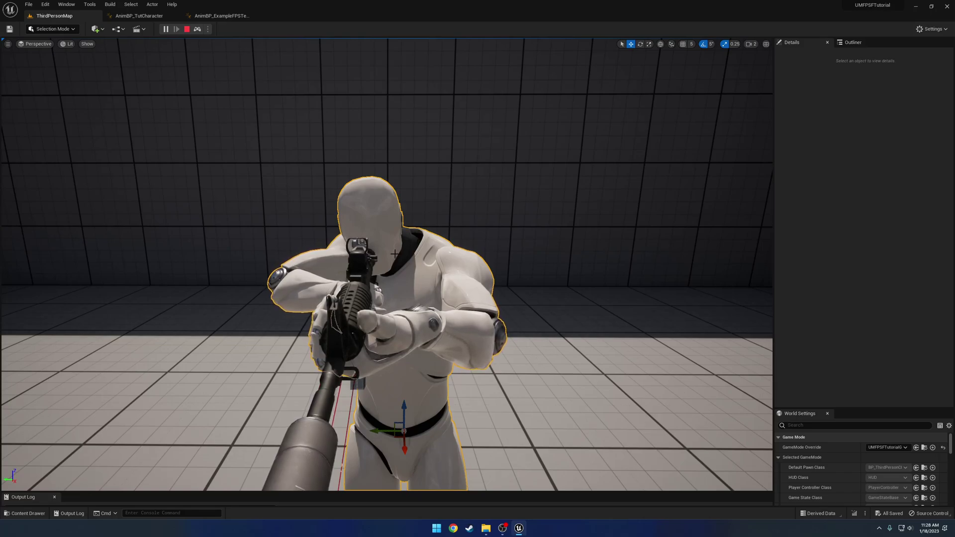
alt+drag(394, 254, 415, 256)
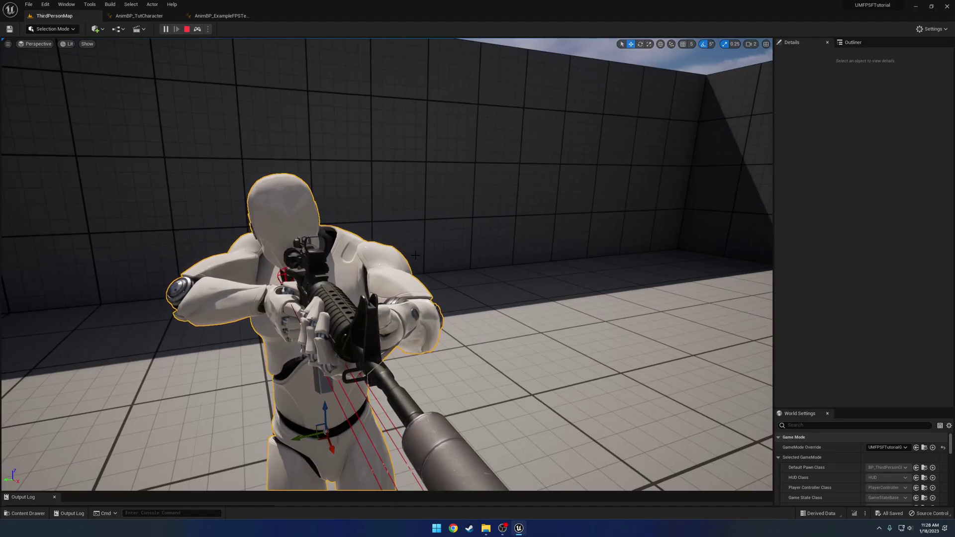
click(197, 29)
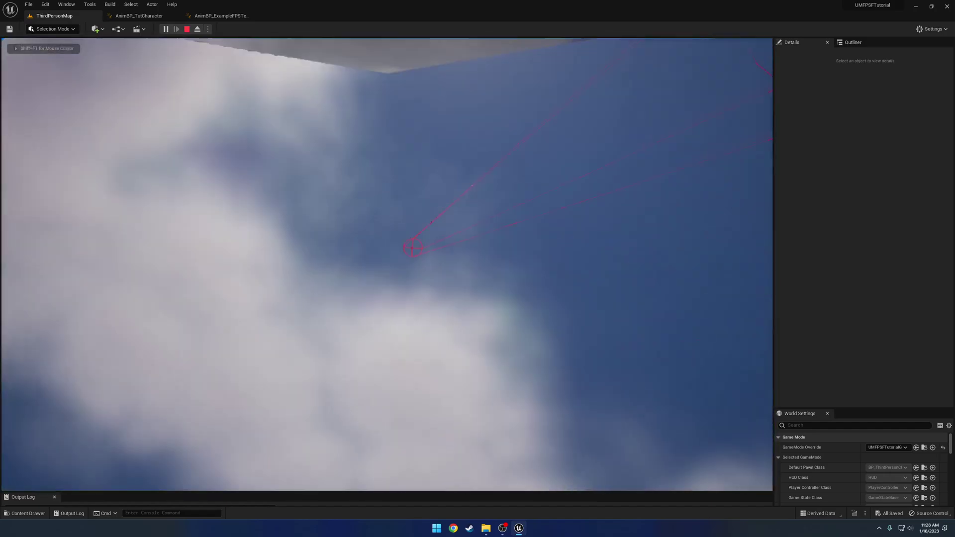
Stop the play session, switch to AnimBP_TutCharacter and close its SetEssentials graph.
key(shift+F1)
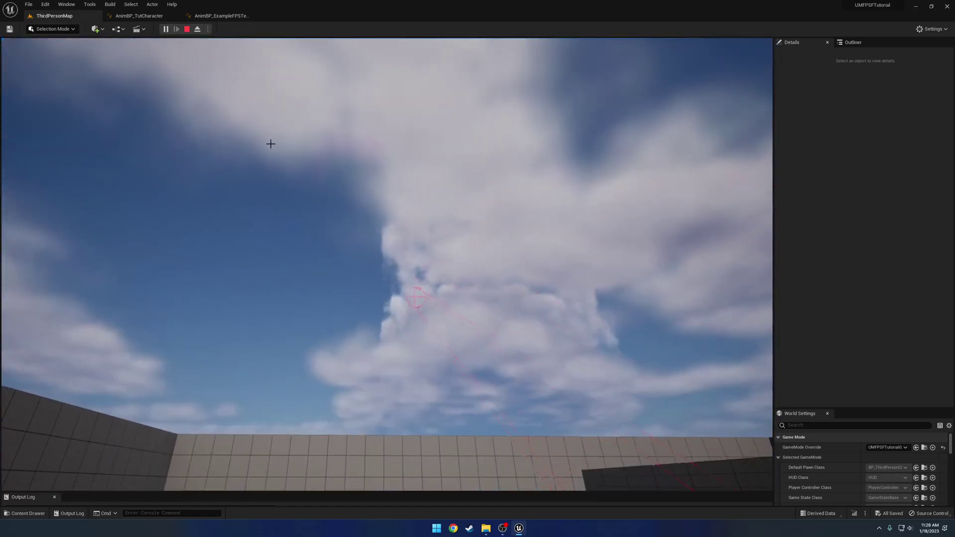
click(197, 29)
click(149, 16)
right_drag(309, 147, 425, 170)
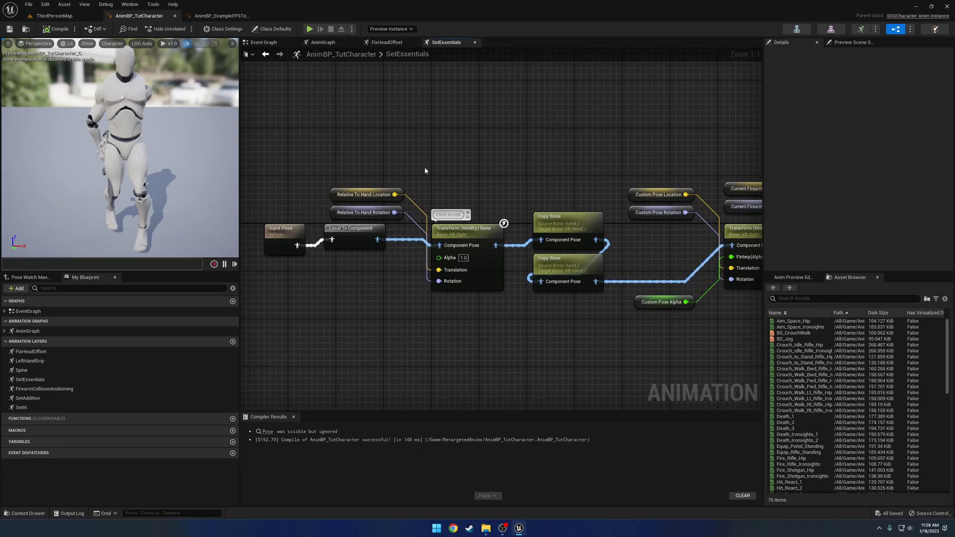
click(475, 44)
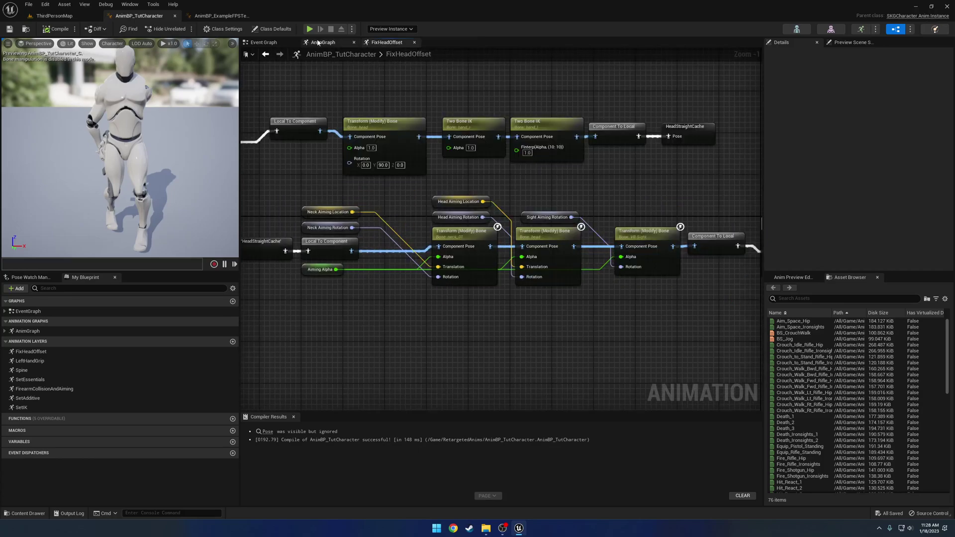
Examine where the Spine layer sits in AnimBP_TutCharacter's AnimGraph, and close the FixHeadOffset graph.
click(319, 43)
right_drag(324, 116, 483, 132)
right_drag(377, 126, 531, 144)
click(530, 167)
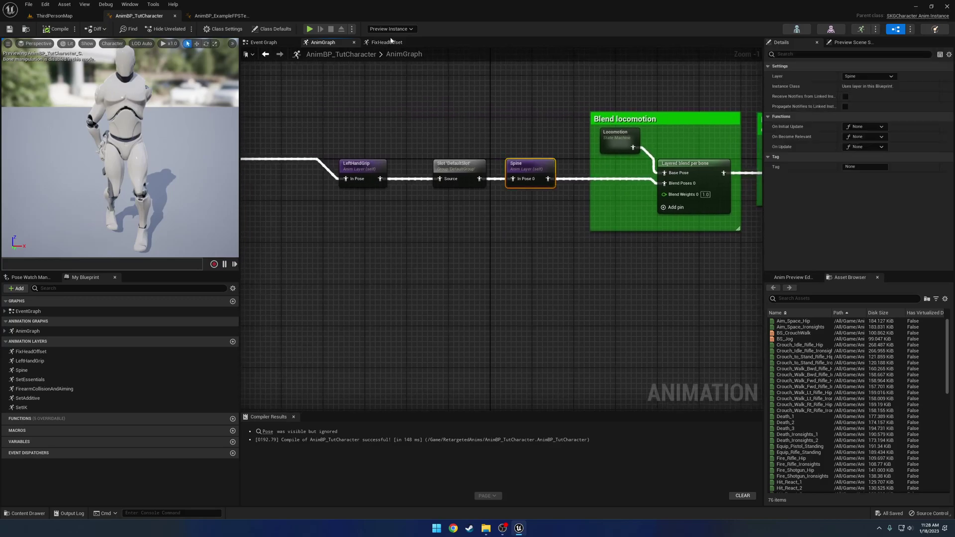
click(390, 41)
click(346, 44)
Examine the layer order in AnimBP_ExampleFPSTemplateCharacter's AnimGraph from LeftHandGrip to Output Pose, especially the Spine layer's place.
click(228, 17)
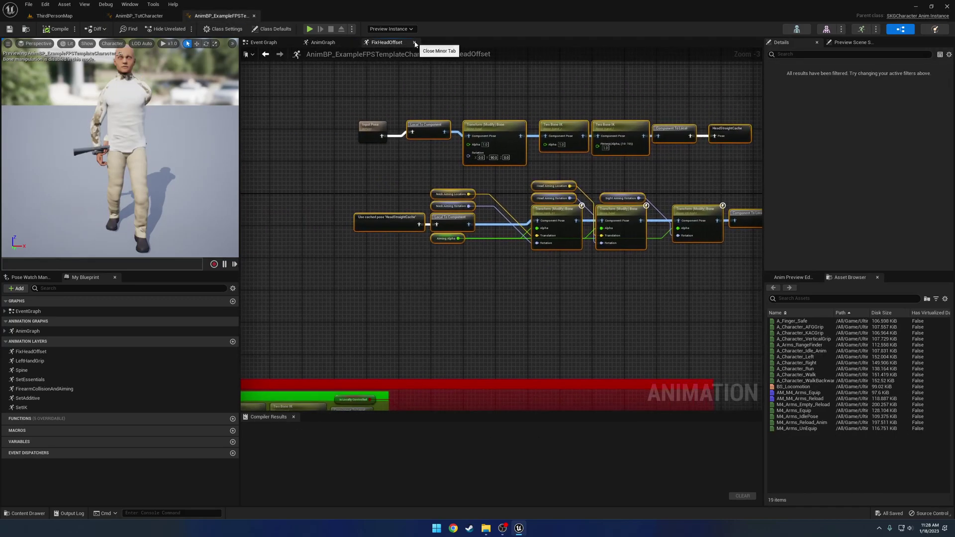
click(415, 43)
right_drag(427, 138, 736, 134)
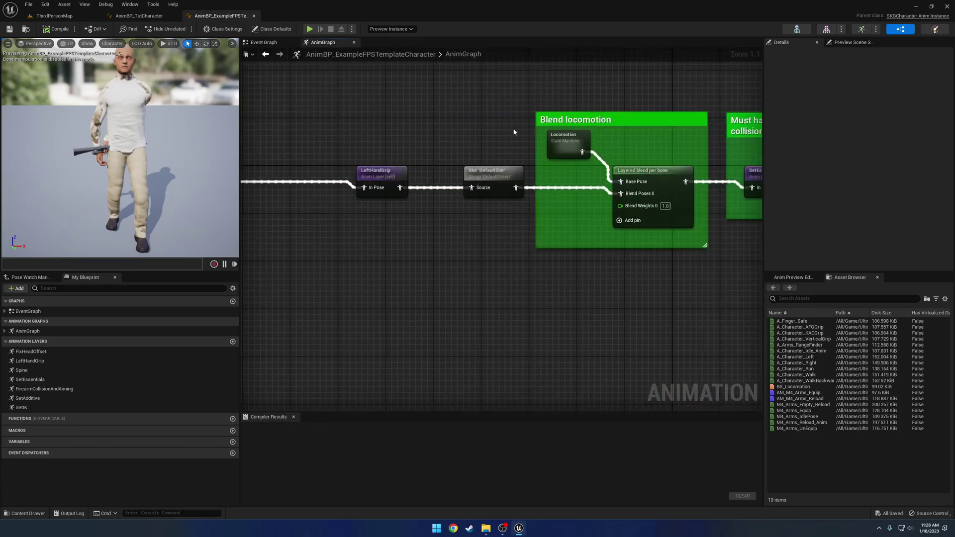
right_drag(514, 132, 411, 128)
right_drag(560, 131, 249, 133)
right_drag(436, 133, 199, 130)
right_drag(349, 132, 242, 132)
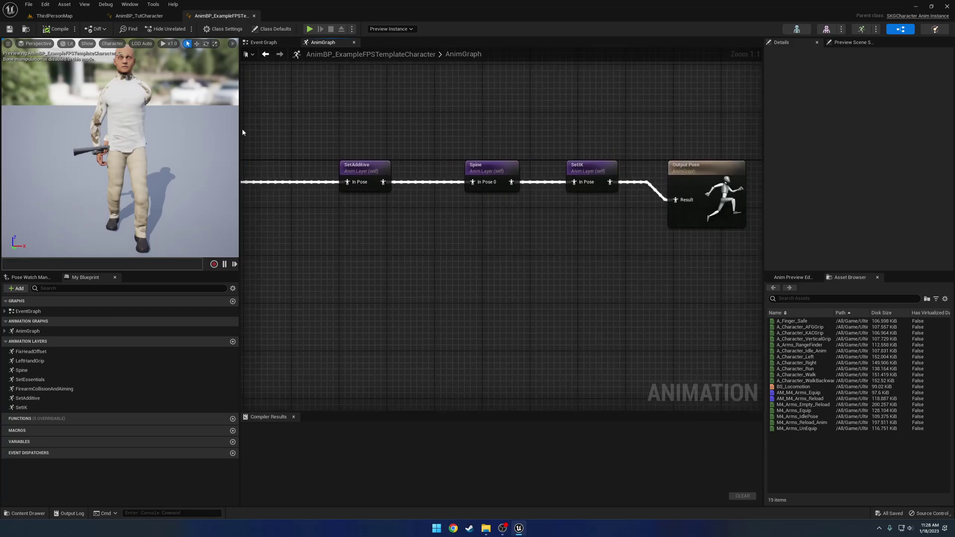
click(359, 182)
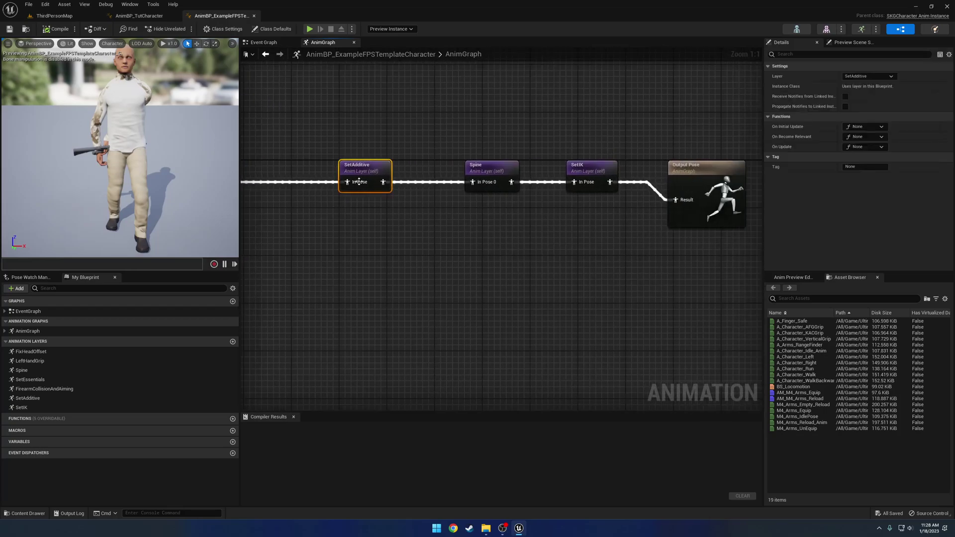
right_drag(433, 136, 595, 168)
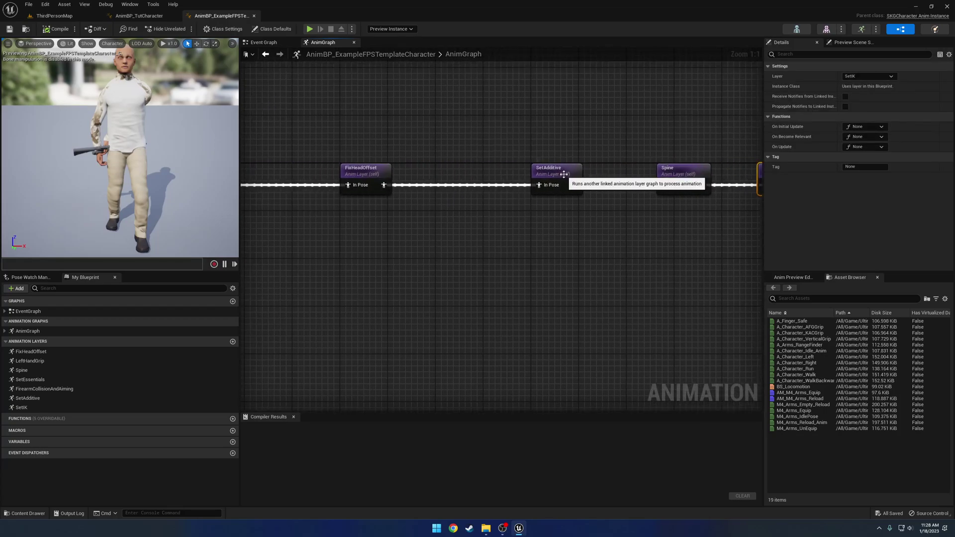
scroll(564, 174, down, 3)
In AnimBP_TutCharacter's AnimGraph, detach the Spine layer and connect Slot DefaultSlot directly to Blend Poses 0 of Layered blend per bone.
click(179, 15)
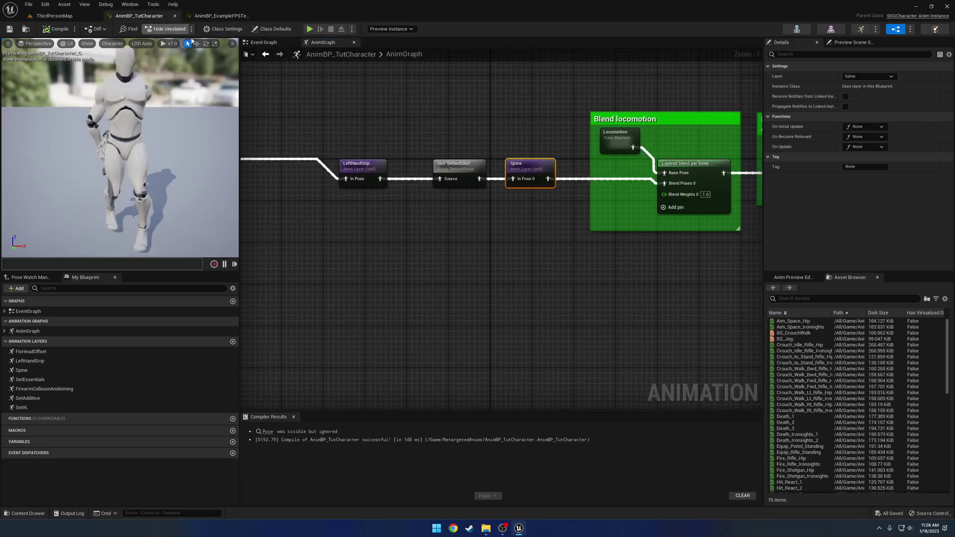
right_drag(546, 191, 434, 145)
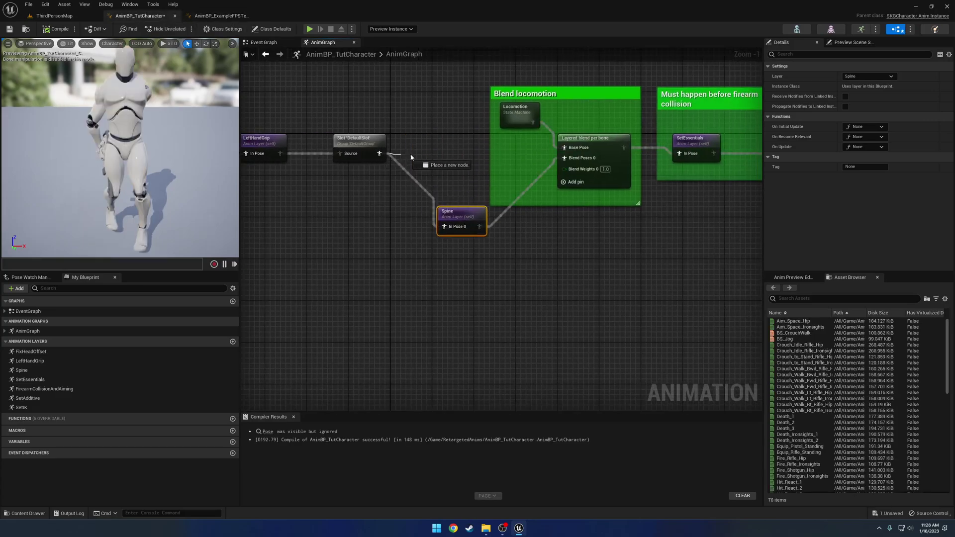
drag(563, 159, 565, 158)
right_drag(605, 200, 515, 181)
Insert the Spine layer between SetAdditive and SetIK, then compile AnimBP_TutCharacter and save all assets.
drag(368, 197, 478, 163)
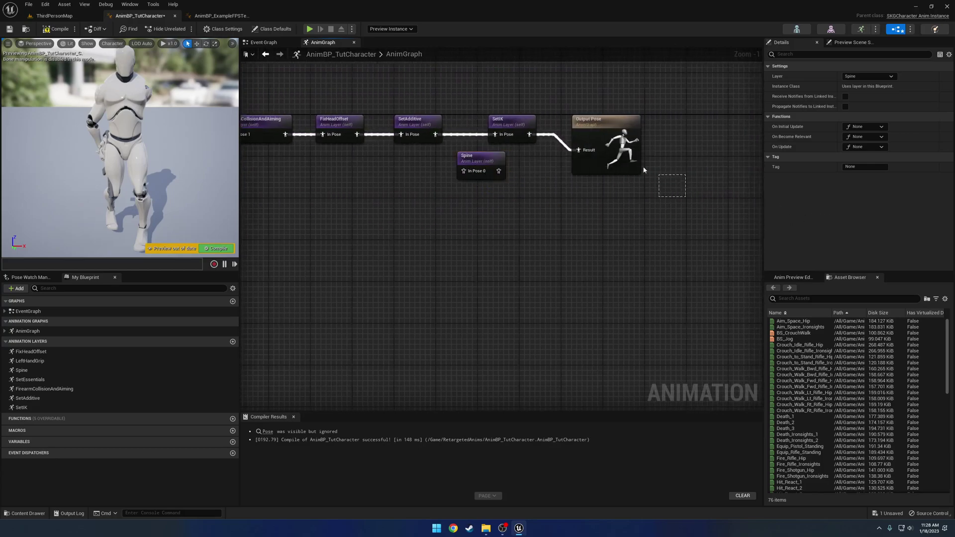
drag(643, 170, 604, 130)
drag(505, 160, 526, 123)
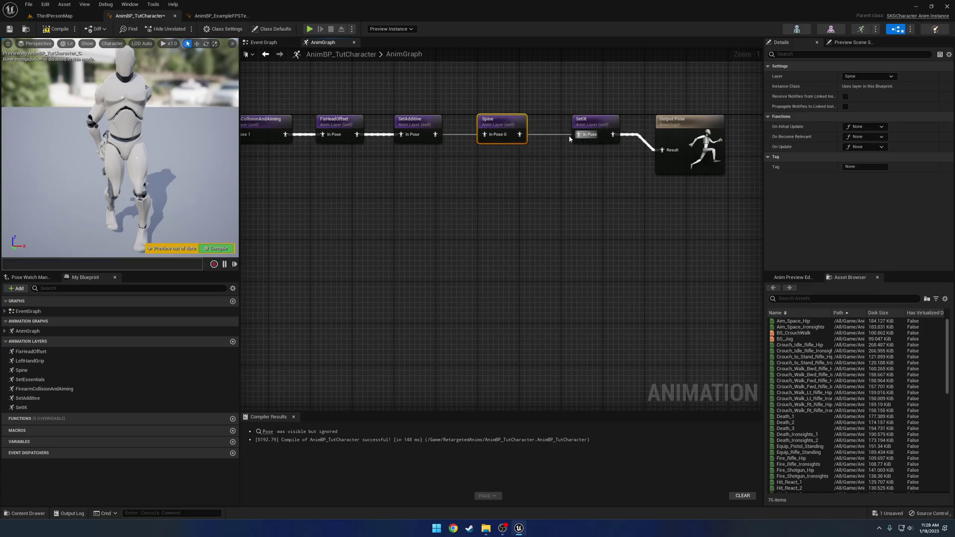
click(30, 5)
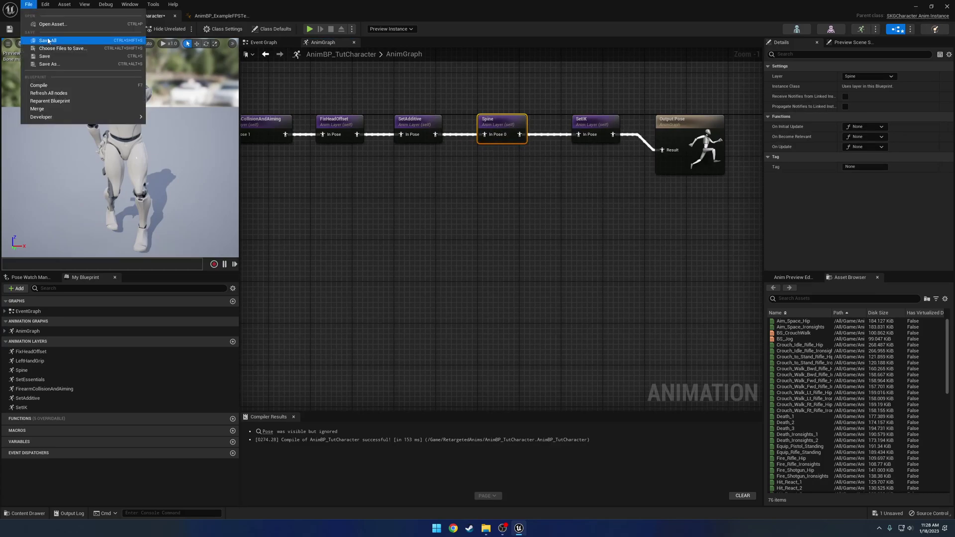
click(50, 40)
Play ThirdPersonMap and aim the rifle through its red dot sight.
click(65, 16)
click(165, 30)
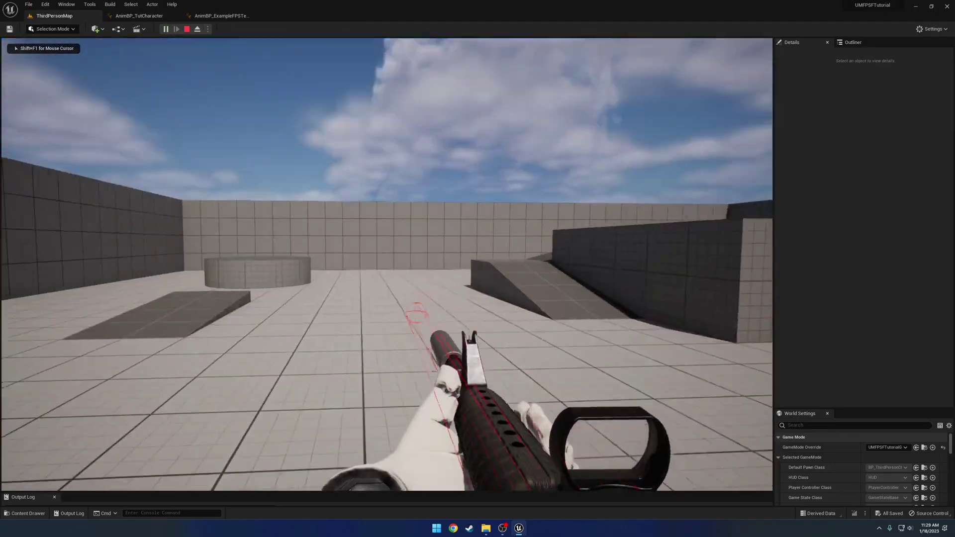
key(e)
key(q)
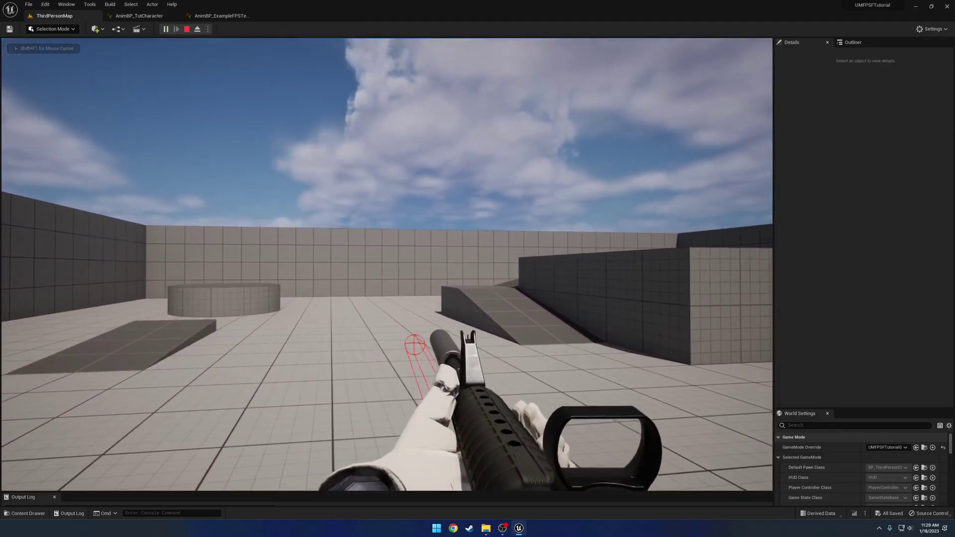
right_click(387, 265)
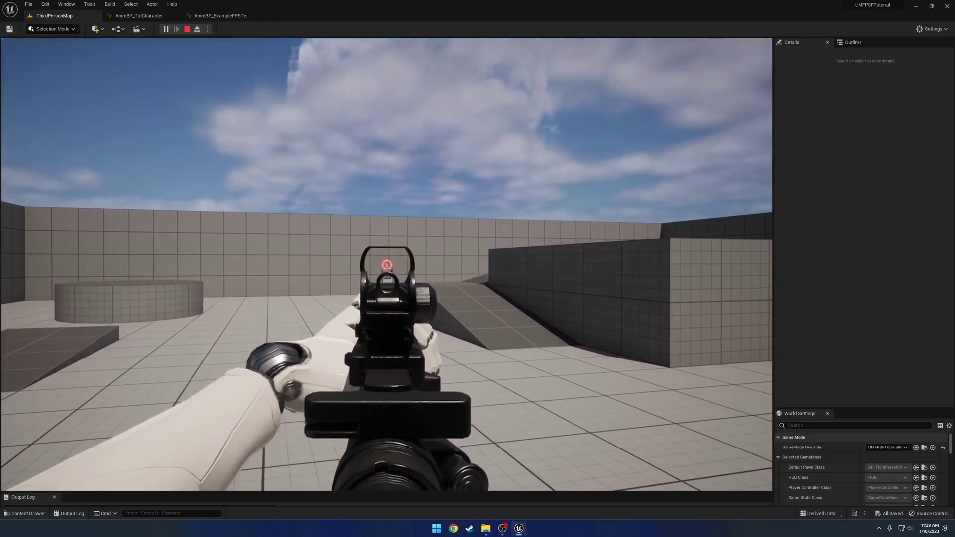
Eject from the aiming character, view its head and rifle alignment closely from the front, and take control again.
key(F8)
right_drag(471, 203, 224, 204)
key(s)
key(d)
key(s)
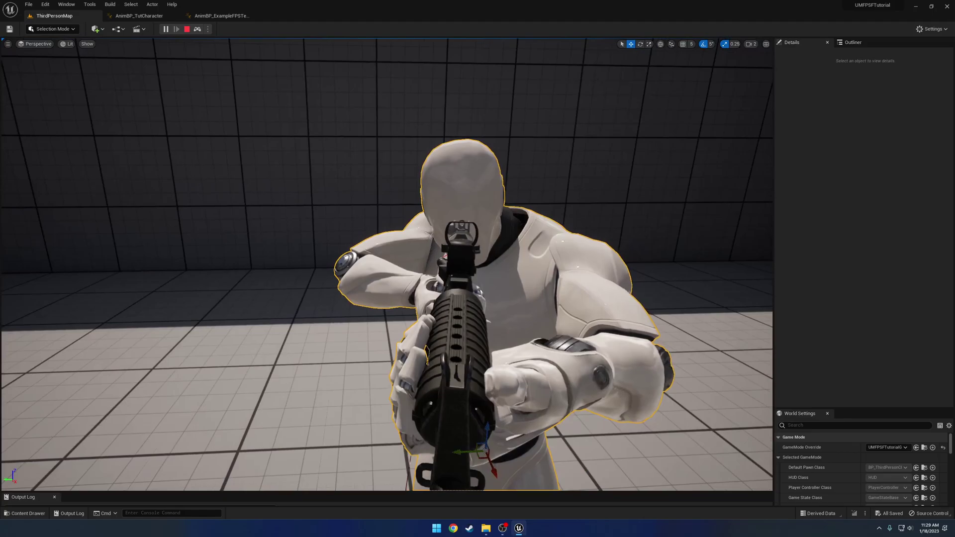
click(197, 29)
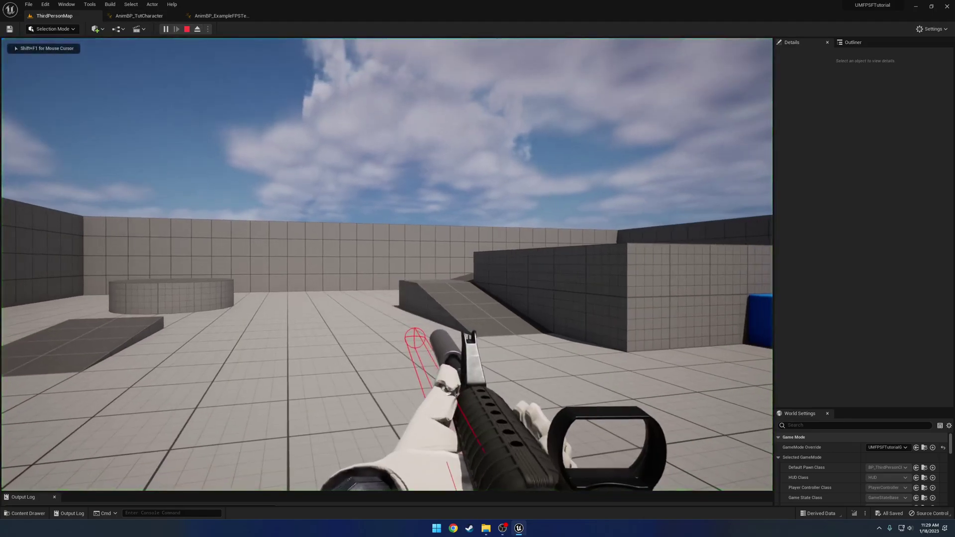
Eject once more, view the character's upper body and rifle pose from farther in front, and resume control.
key(F8)
key(s)
mouse_move(379, 220)
right_down()
mouse_move(428, 199)
mouse_move(393, 196)
mouse_move(358, 214)
mouse_move(394, 221)
right_up()
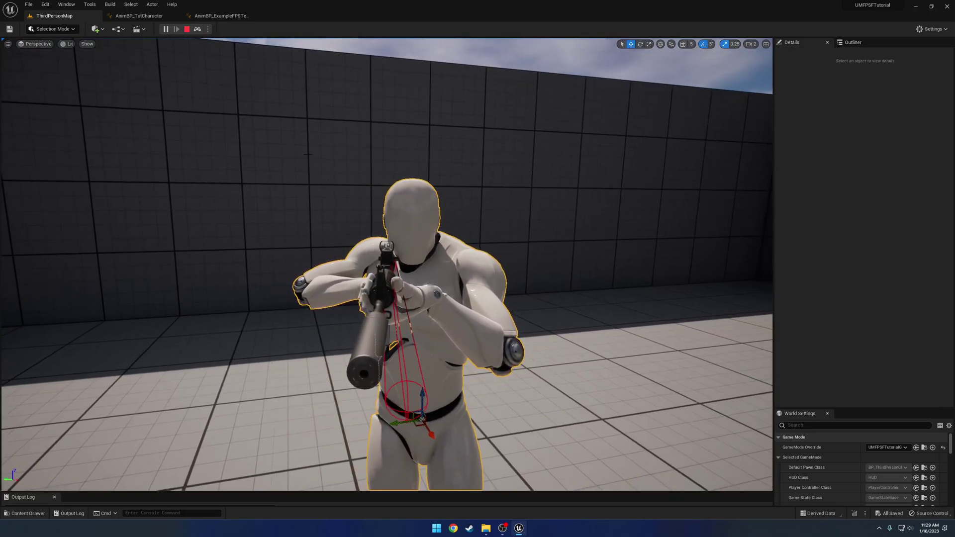
click(198, 29)
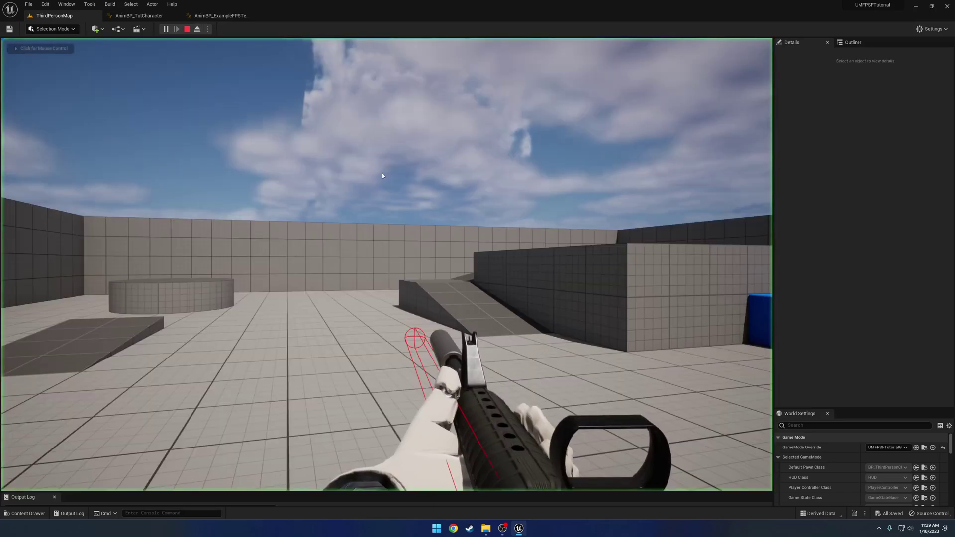
click(414, 192)
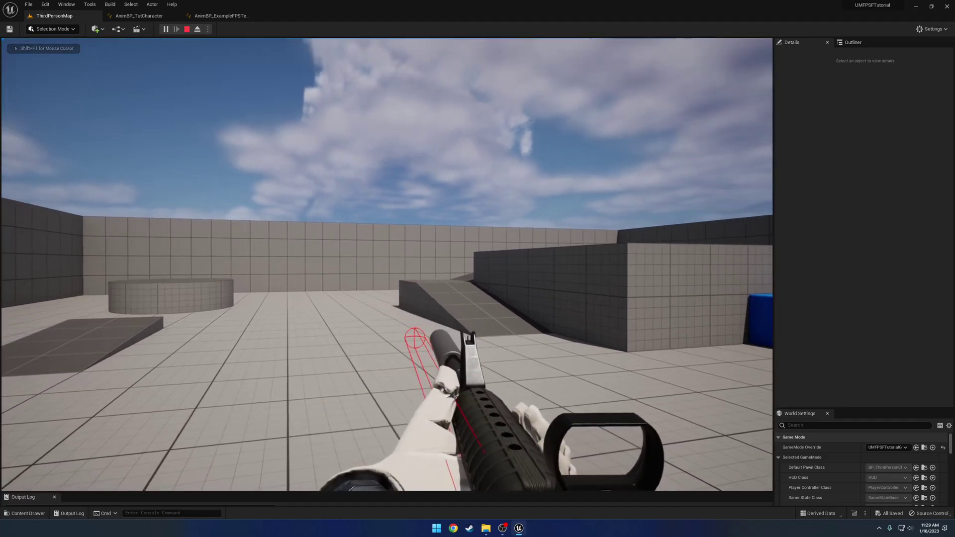
Walk the character to the corner of the tall wall, toggle aiming repeatedly beside it, and stop playing.
key(w)
key(w)
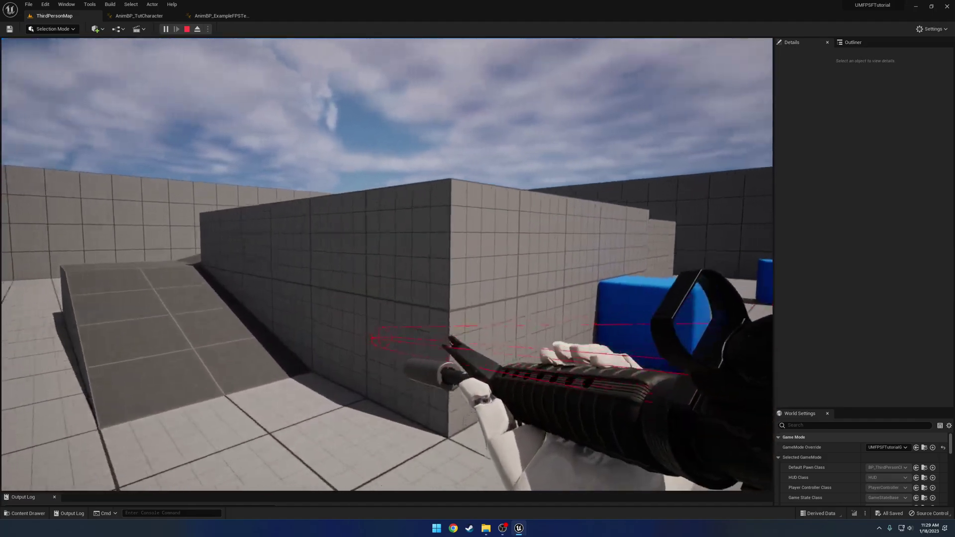
key(d)
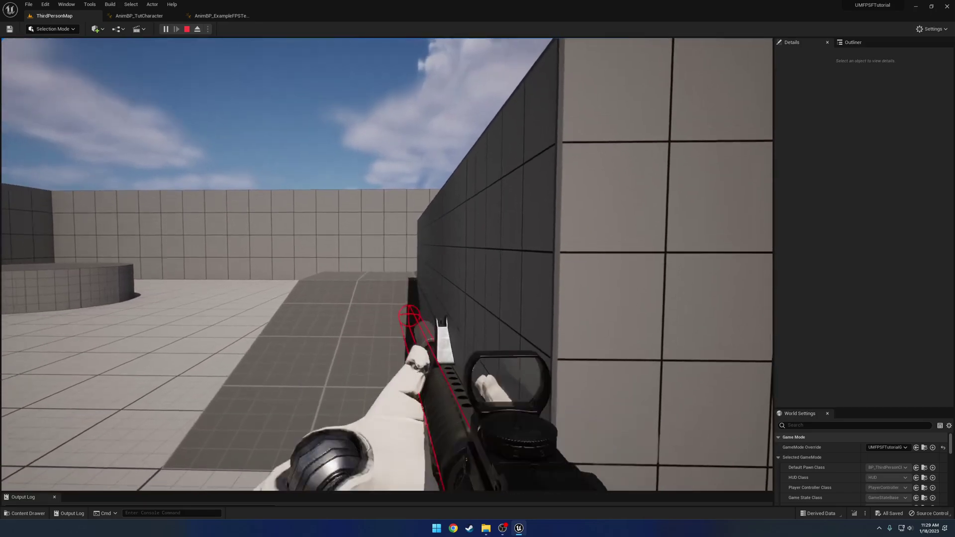
right_click(387, 264)
right_click(387, 264)
right_click(387, 264)
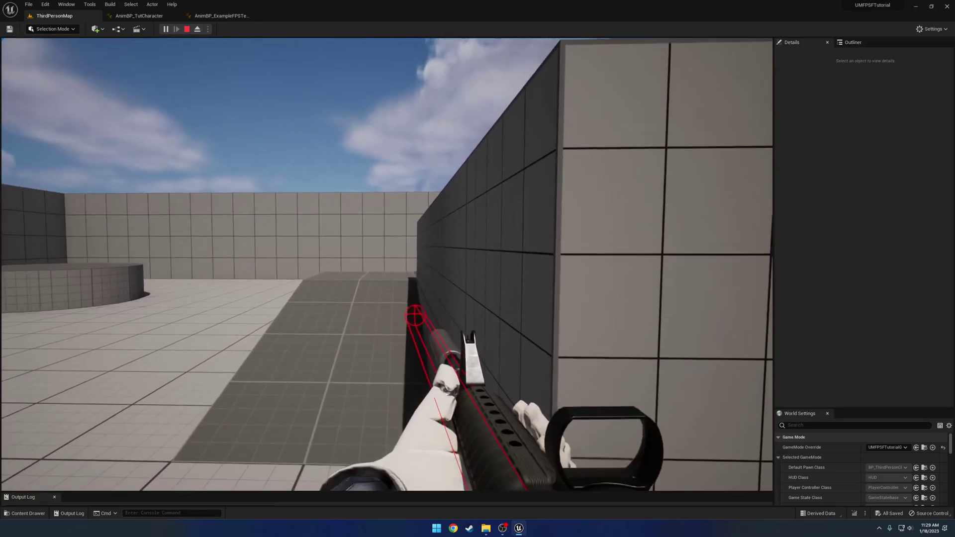
right_click(387, 264)
right_click(388, 264)
right_click(387, 264)
right_click(387, 264)
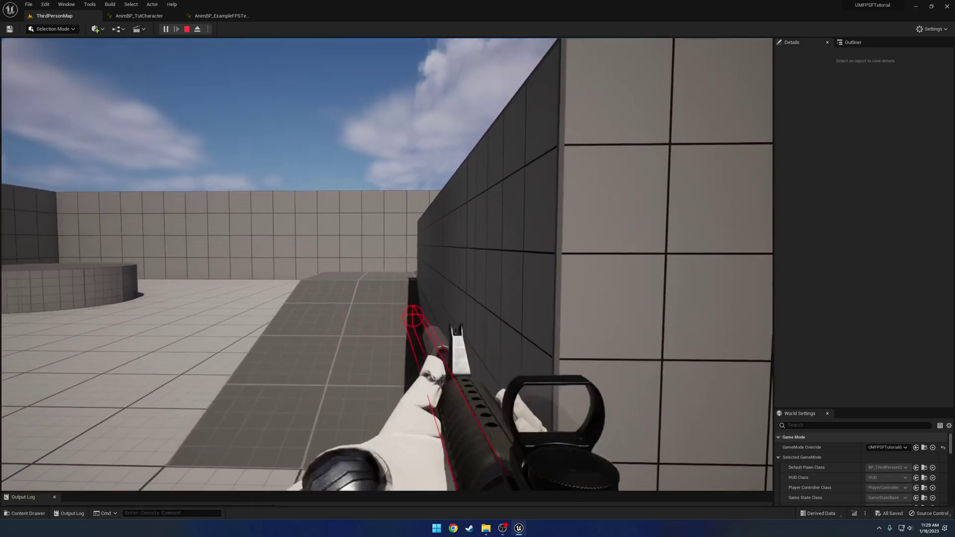
right_click(387, 264)
right_click(387, 264)
key(Escape)
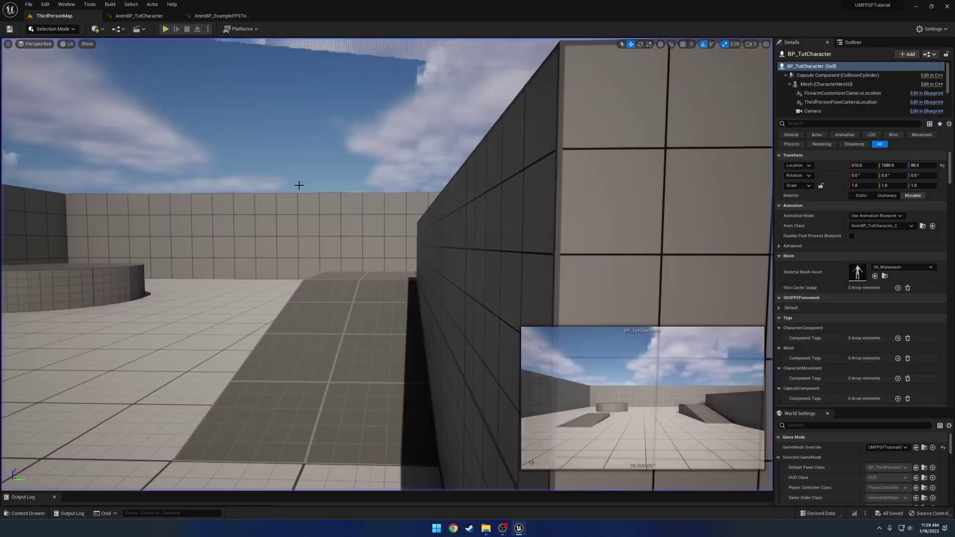
Set the Camera FOVZoom of BP_TutRedDot to 0 and compile the blueprint.
key(ctrl+space)
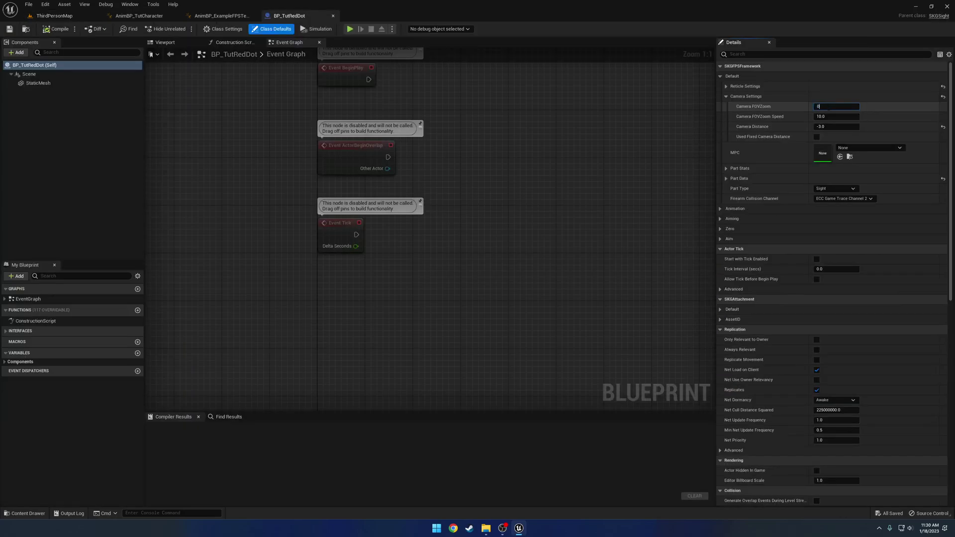
click(56, 29)
Play ThirdPersonMap, test the red dot sight by aiming in and out repeatedly, and stop playing.
click(59, 16)
click(166, 29)
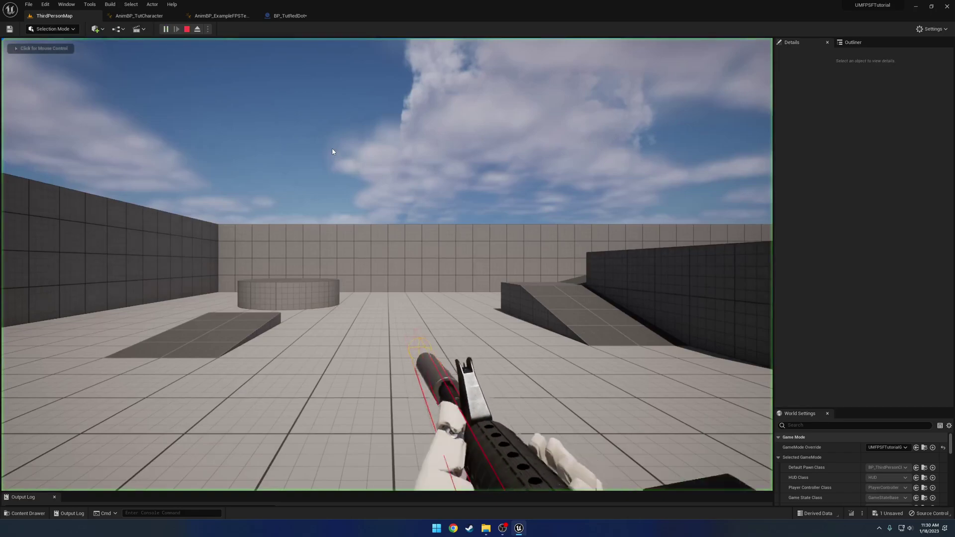
right_click(387, 265)
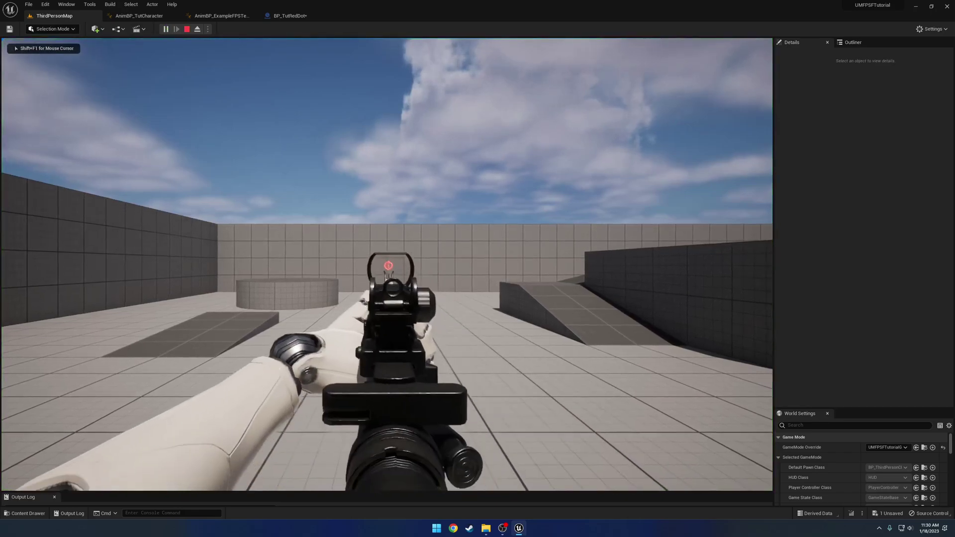
right_click(387, 265)
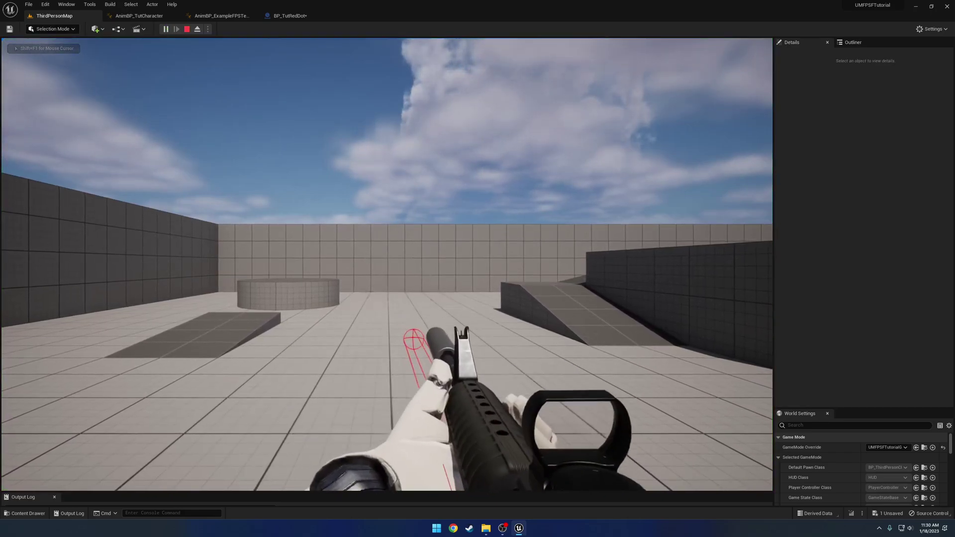
right_click(387, 265)
right_click(387, 264)
right_click(387, 265)
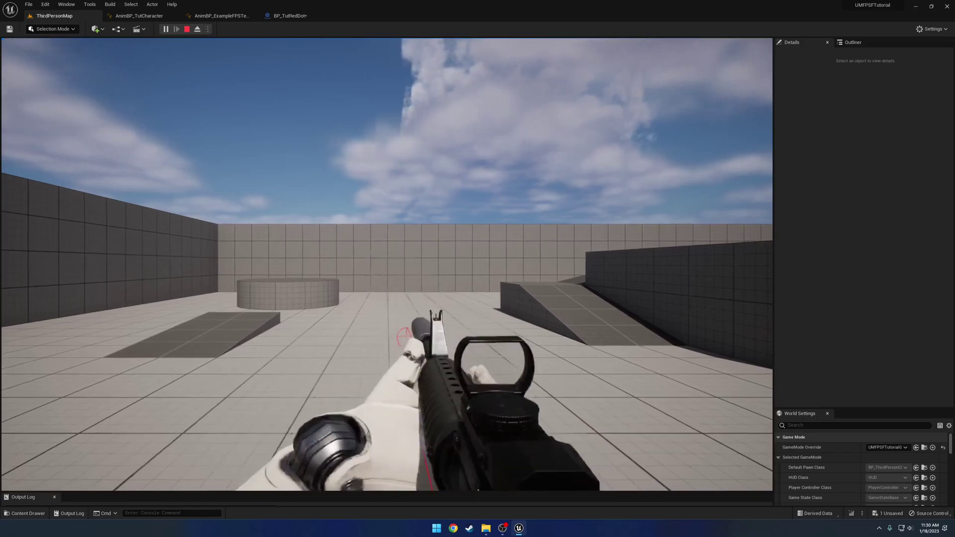
right_click(387, 265)
right_click(387, 265)
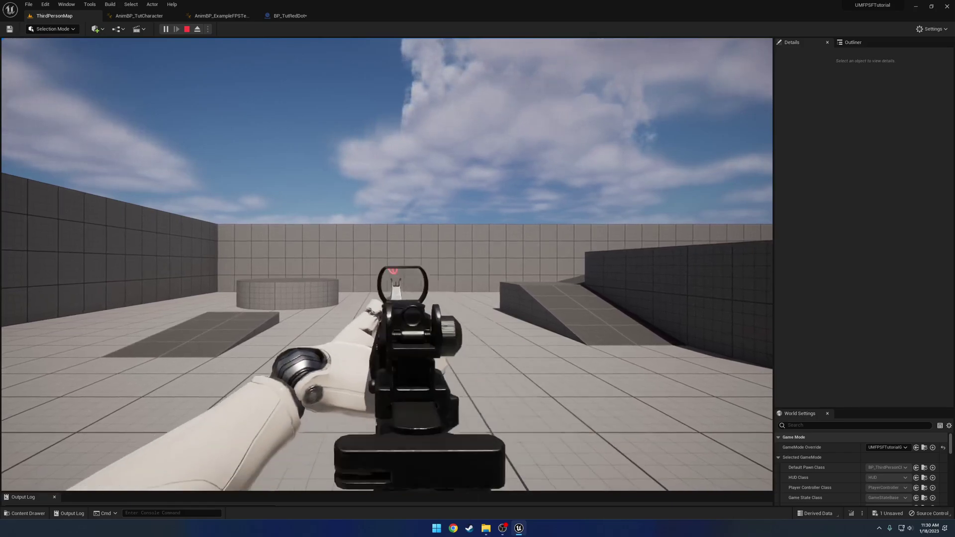
right_click(387, 265)
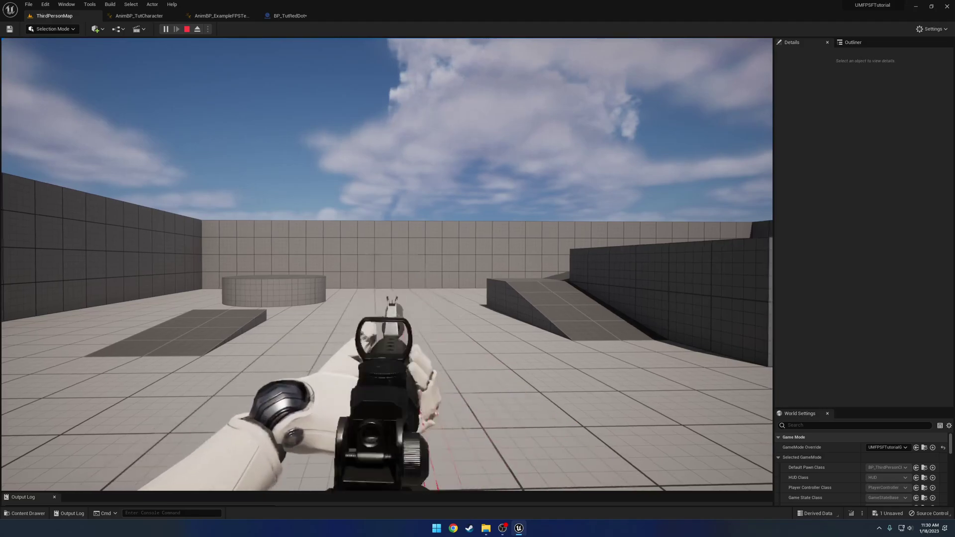
key(Escape)
Frame BP_TutCharacter in the level and view it with its camera from farther away.
key(f)
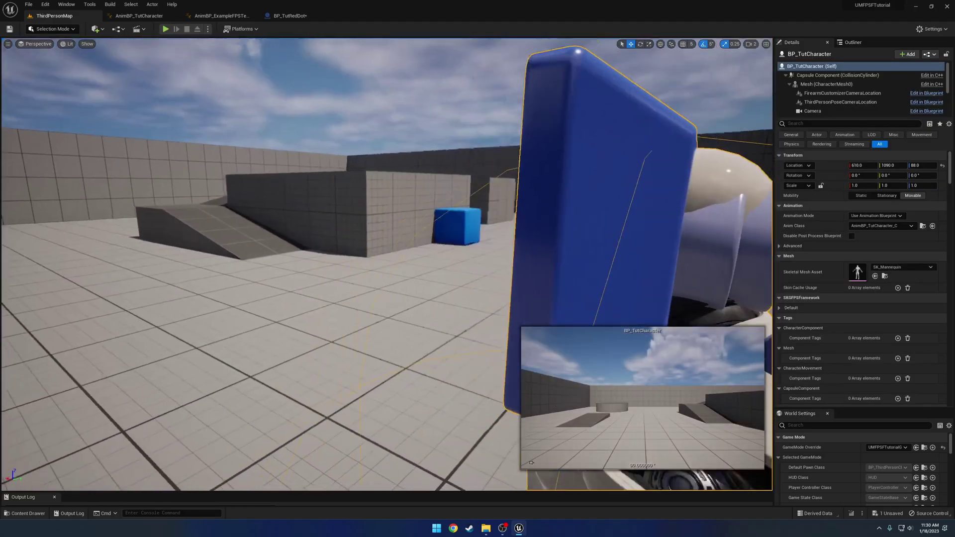
key(s)
right_drag(424, 217, 515, 234)
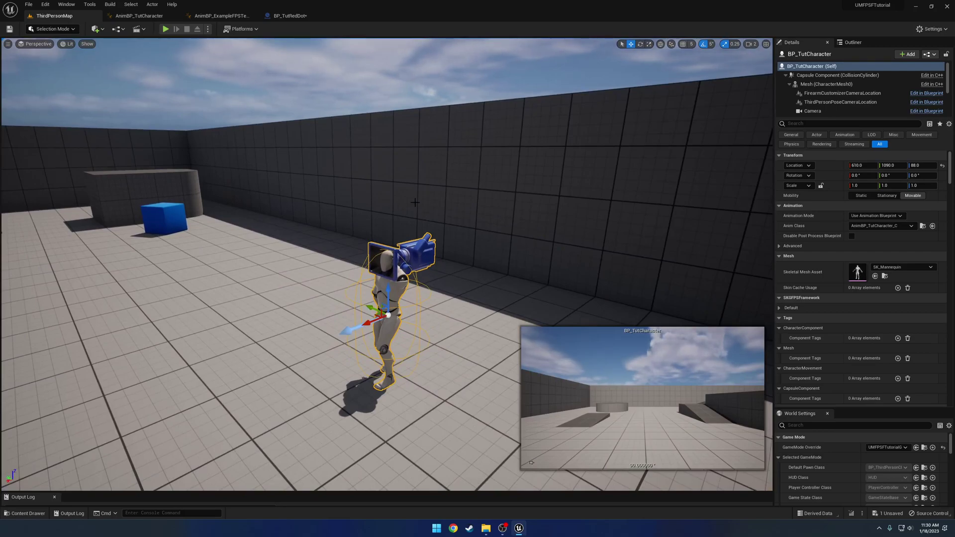
Compare the layer order up to SetIK in the AnimGraphs of AnimBP_ExampleFPSTemplateCharacter and AnimBP_TutCharacter.
click(218, 16)
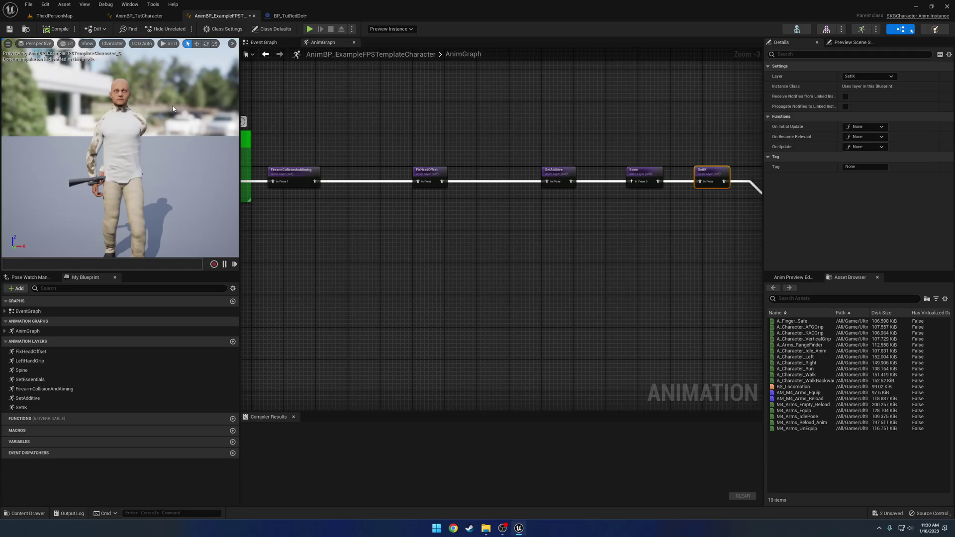
click(147, 17)
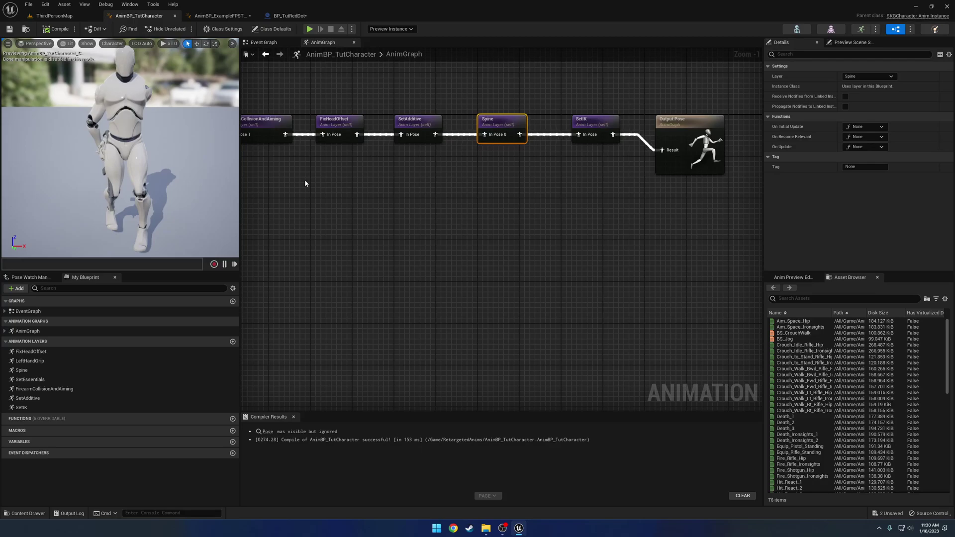
right_drag(305, 183, 399, 246)
click(400, 248)
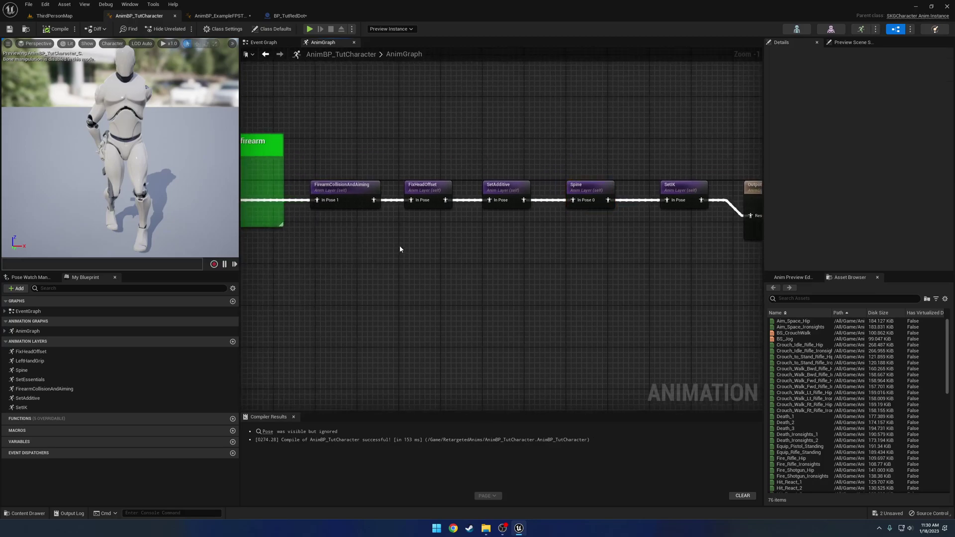